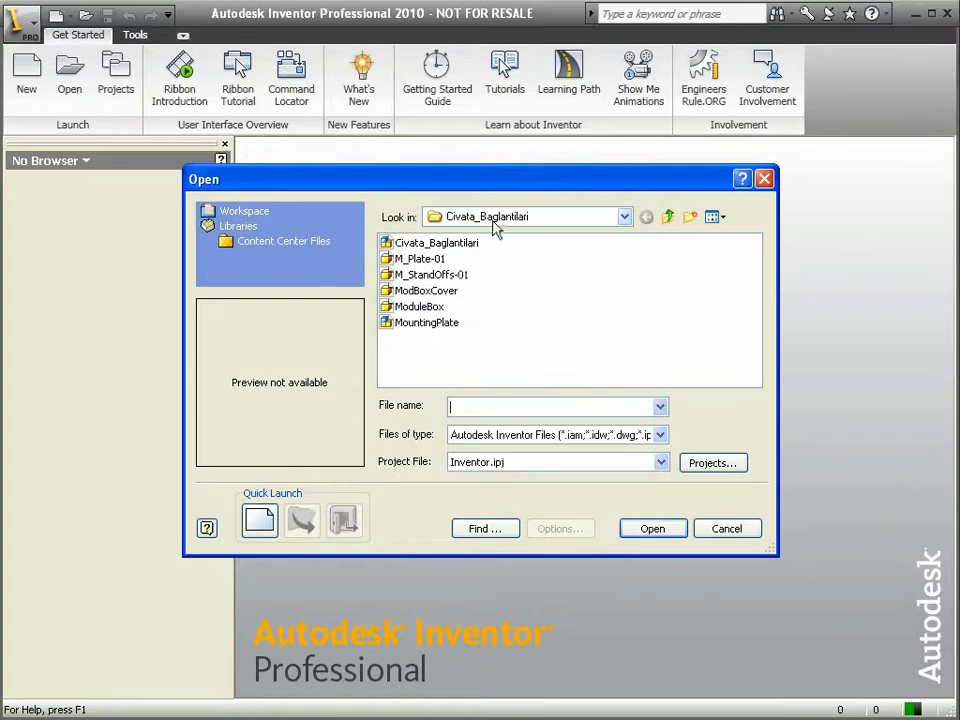
# - Open the Civata_Baglantilari assembly and start a bolted connection
pyautogui.click(437, 243)
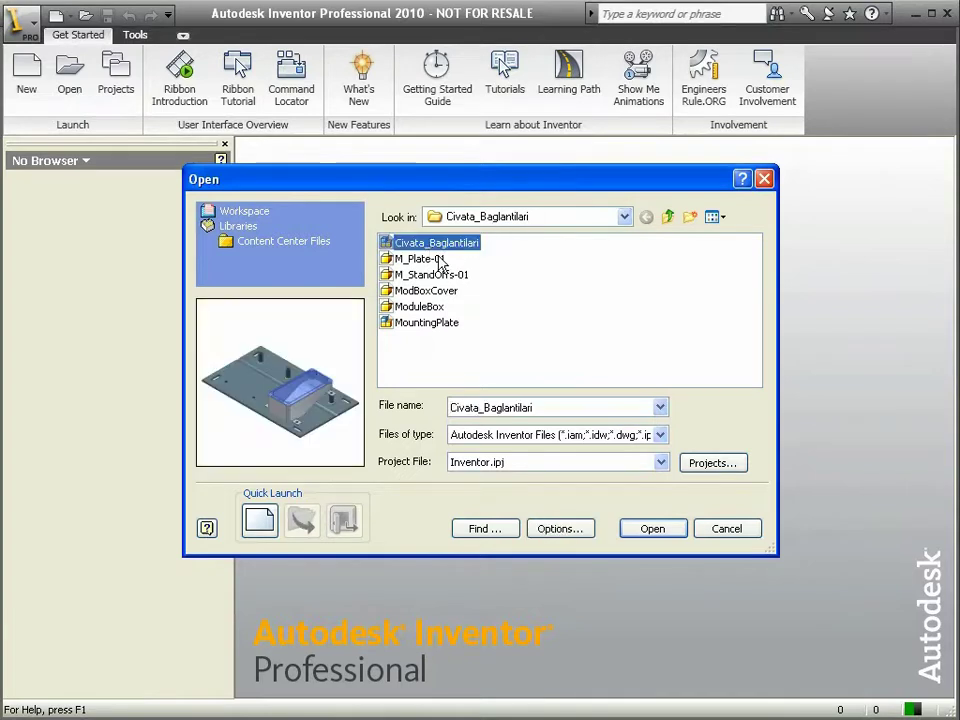
pyautogui.click(636, 528)
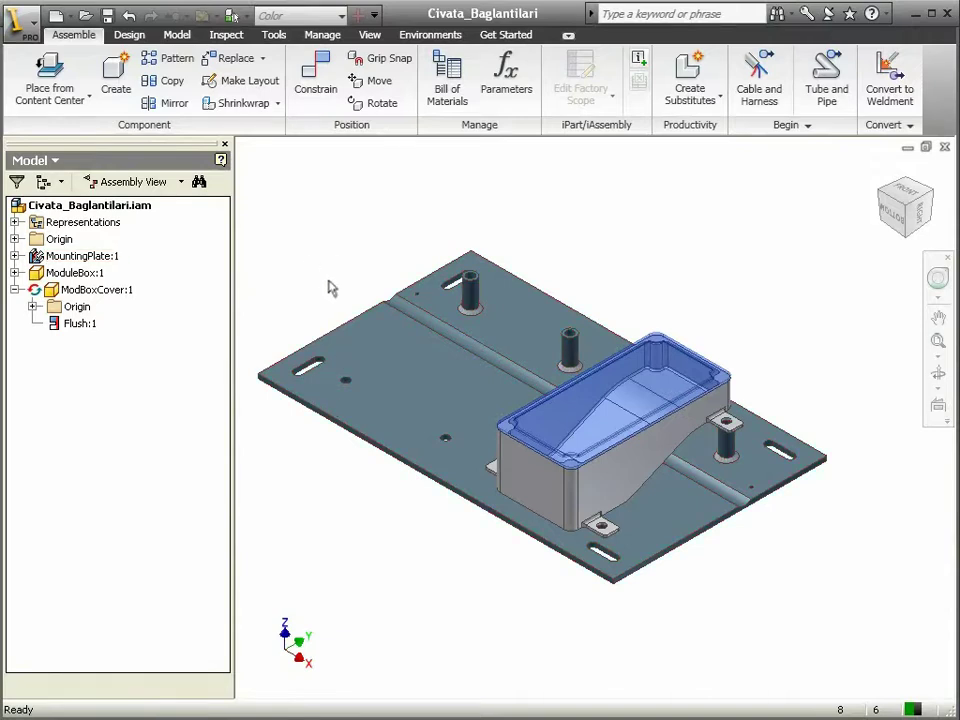
pyautogui.click(135, 36)
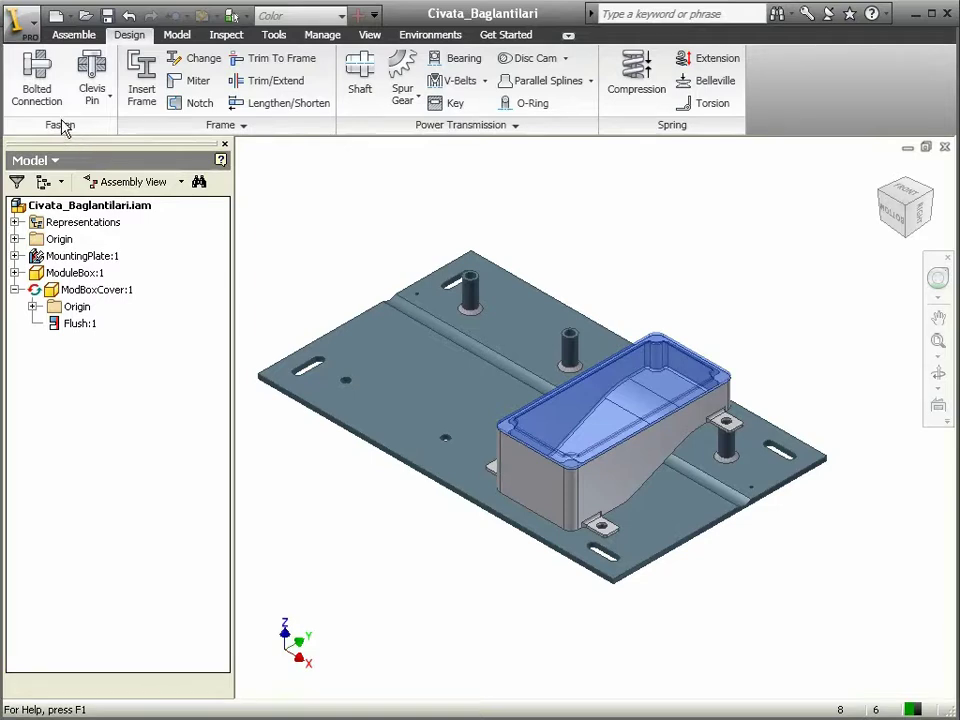
pyautogui.click(38, 92)
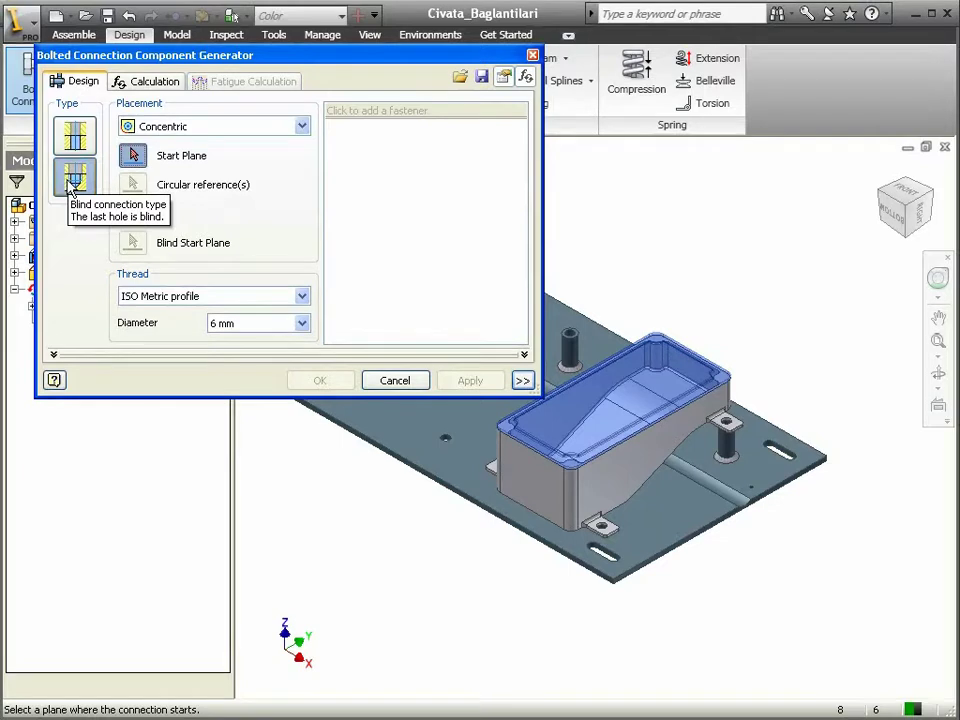
# - Place a concentric blind connection from the cover's top face, referencing its rounded front corner edge, with the face beneath the cover as blind start plane
pyautogui.click(204, 129)
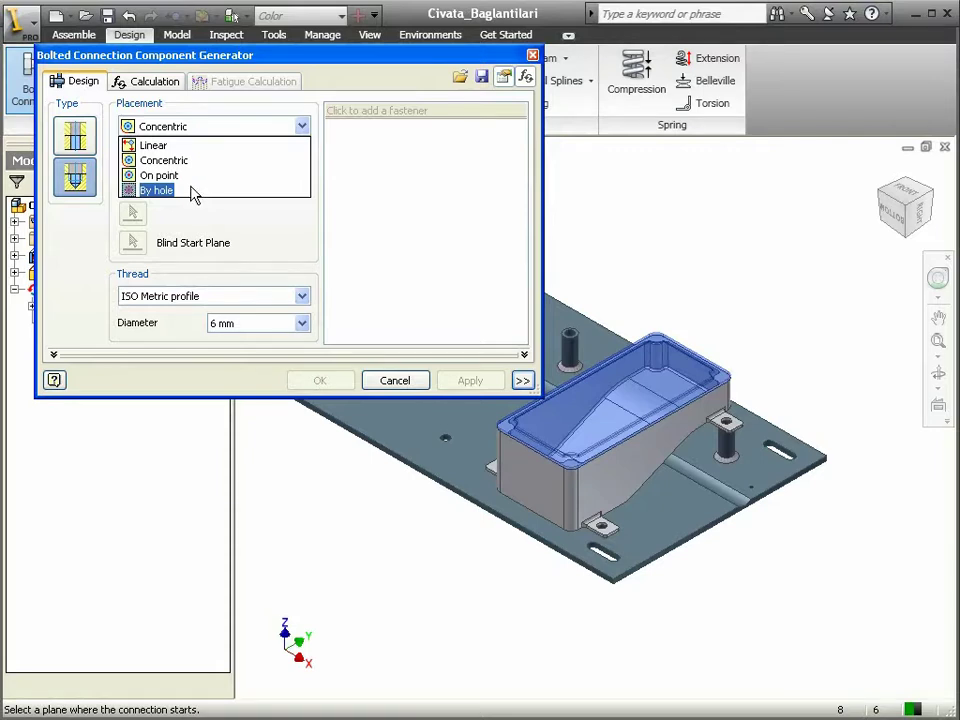
pyautogui.click(143, 160)
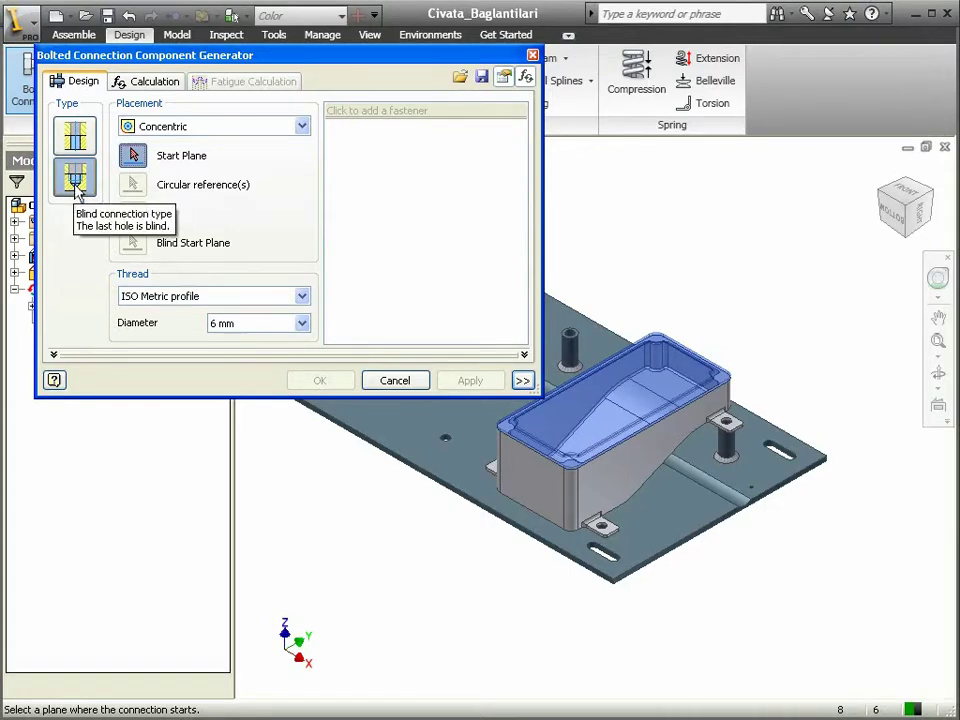
pyautogui.scroll(3, 565, 489)
pyautogui.scroll(2, 559, 480)
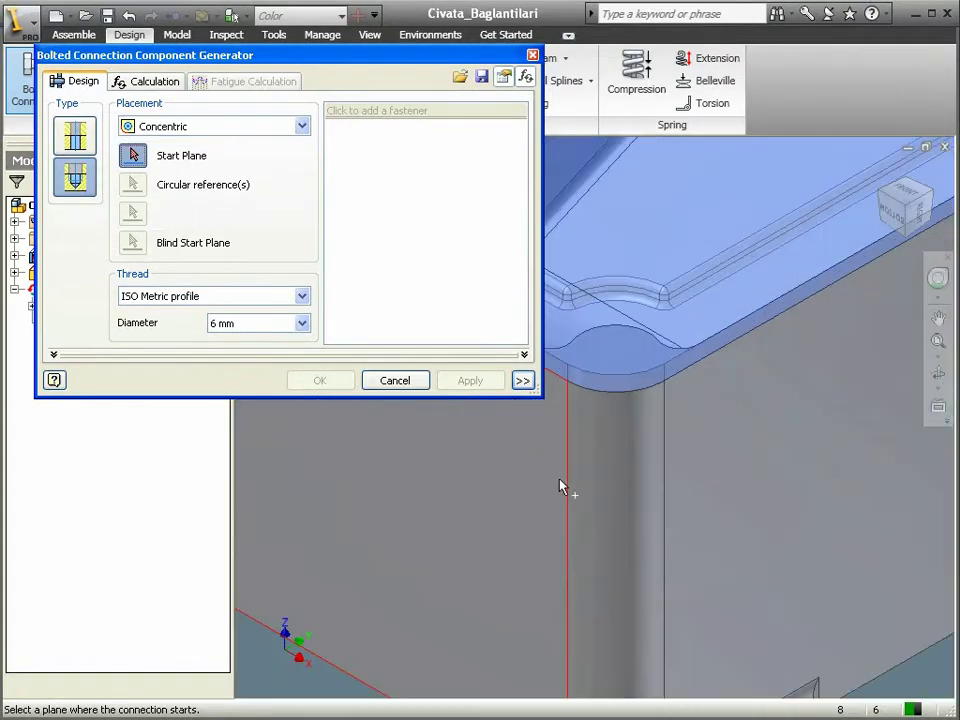
pyautogui.moveTo(529, 480); pyautogui.dragTo(632, 418, button='middle')
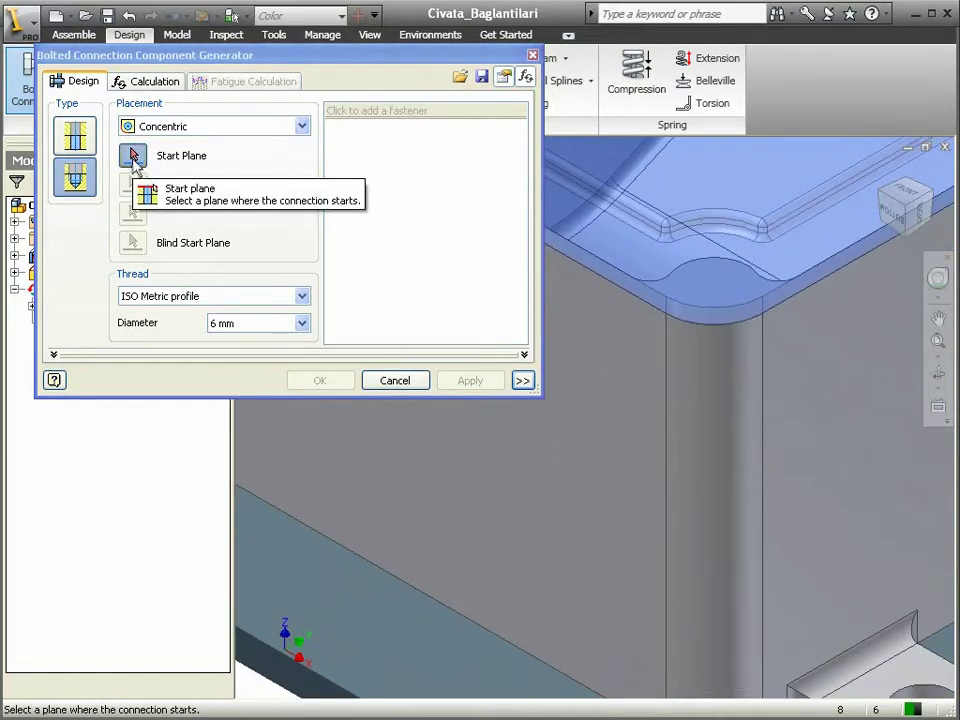
pyautogui.click(624, 285)
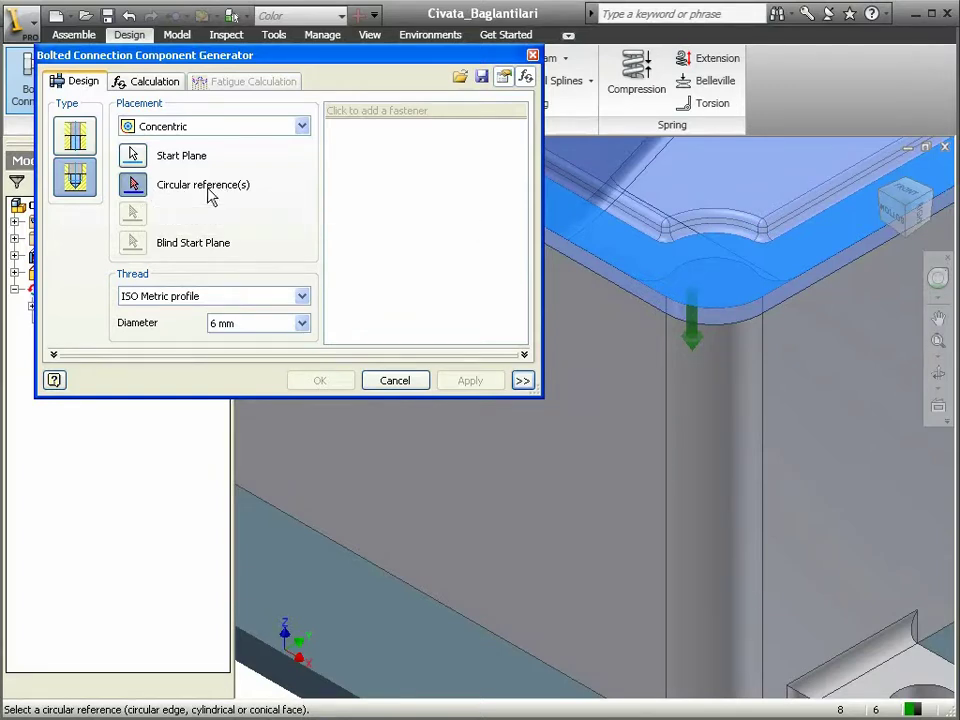
pyautogui.click(705, 316)
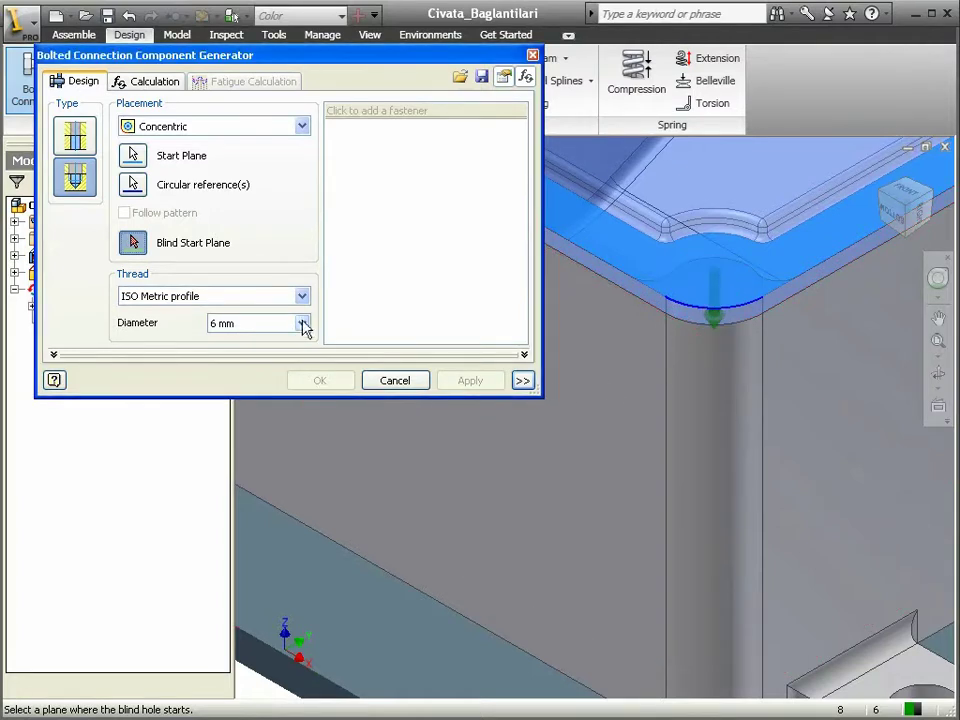
pyautogui.click(701, 321)
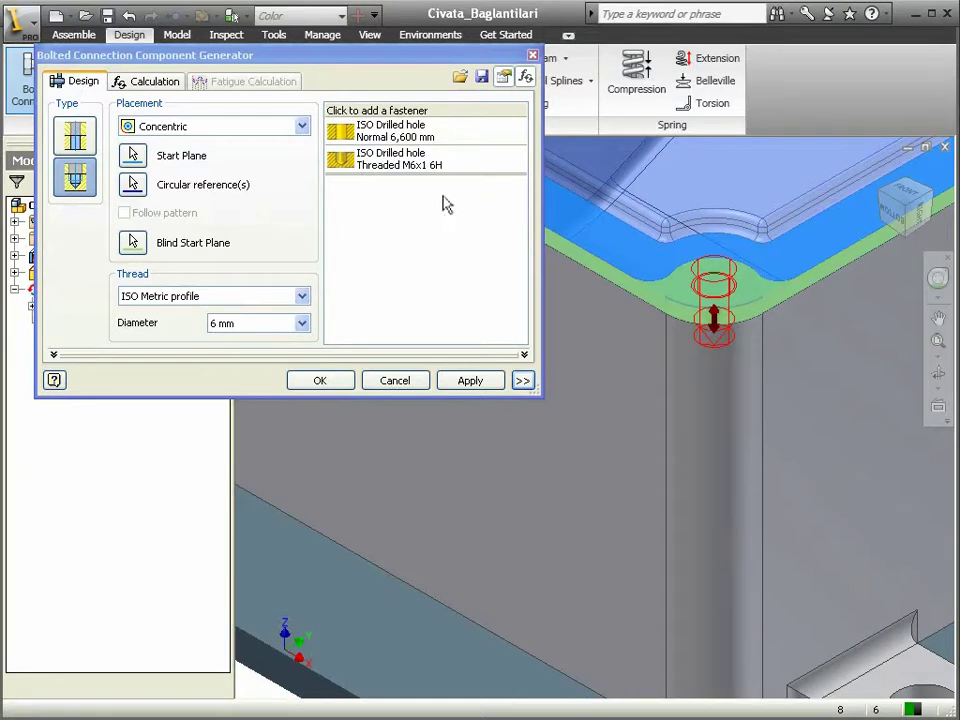
# - Add an ISO 7047 (H) countersunk raised head screw to the bolted connection
pyautogui.click(396, 115)
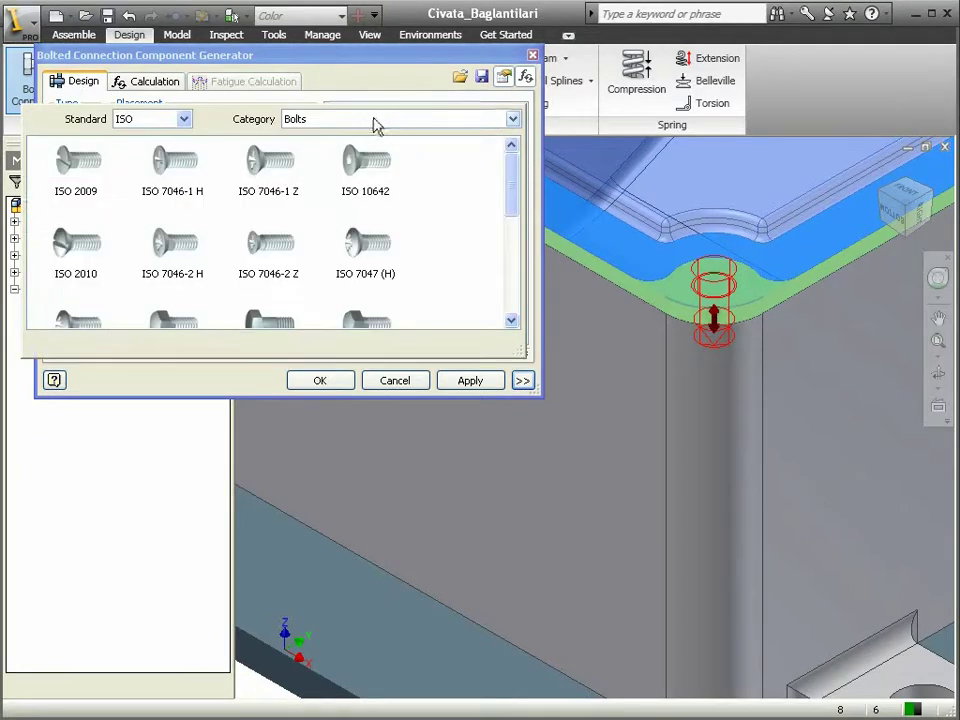
pyautogui.click(376, 120)
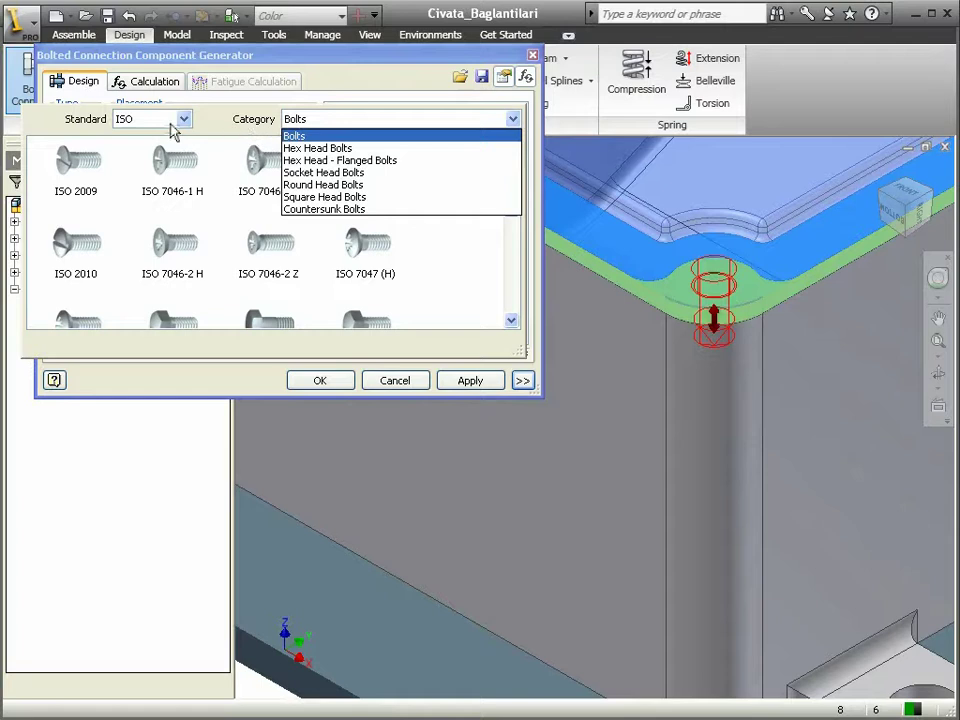
pyautogui.click(313, 135)
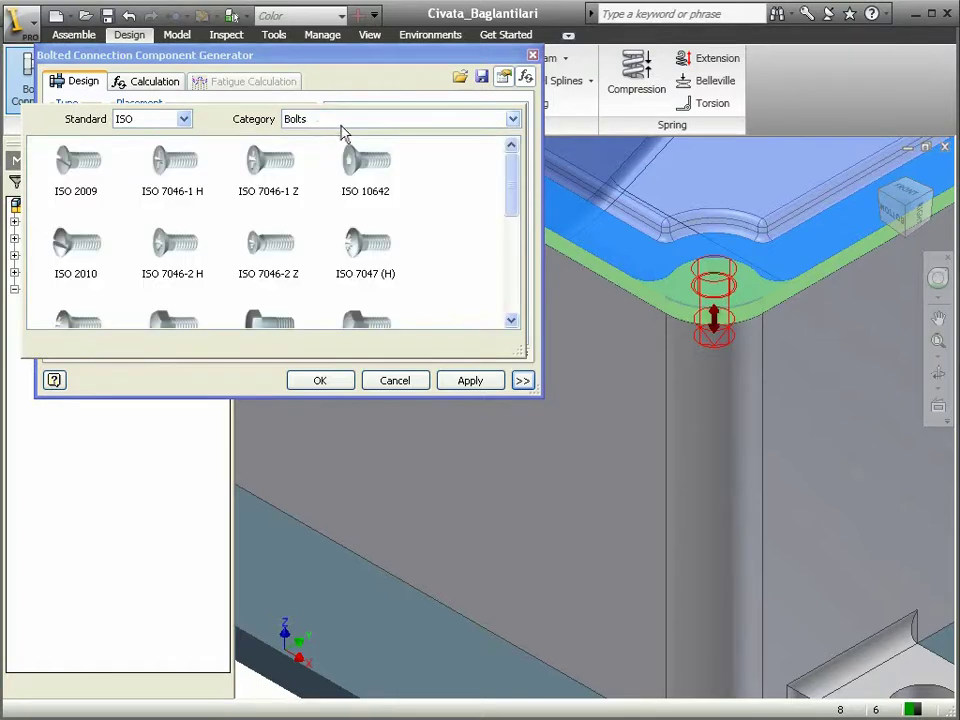
pyautogui.click(346, 145)
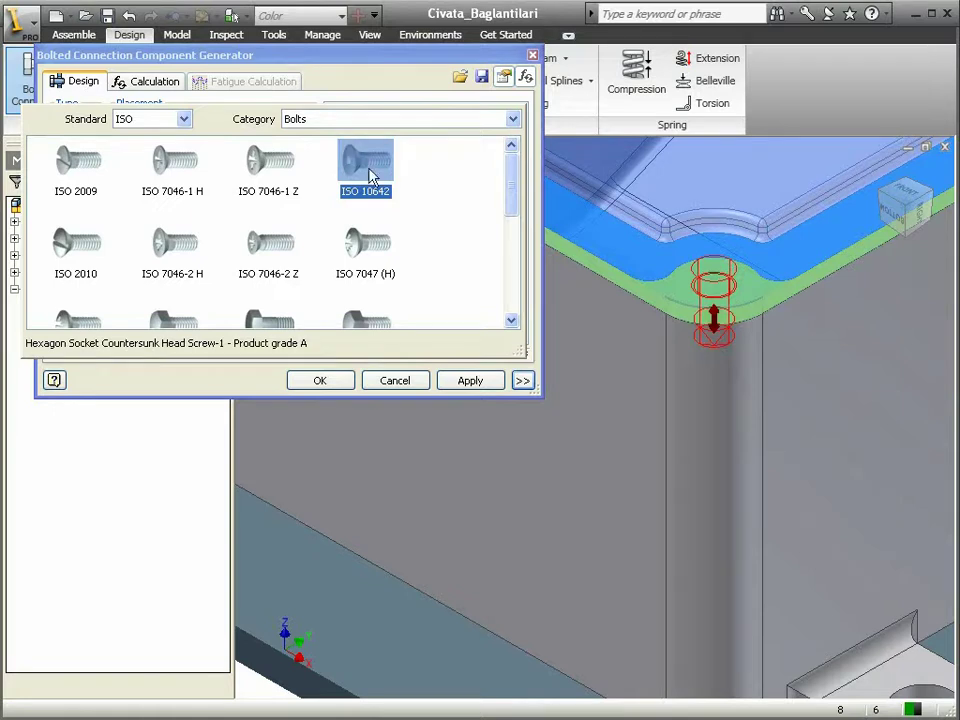
pyautogui.click(381, 247)
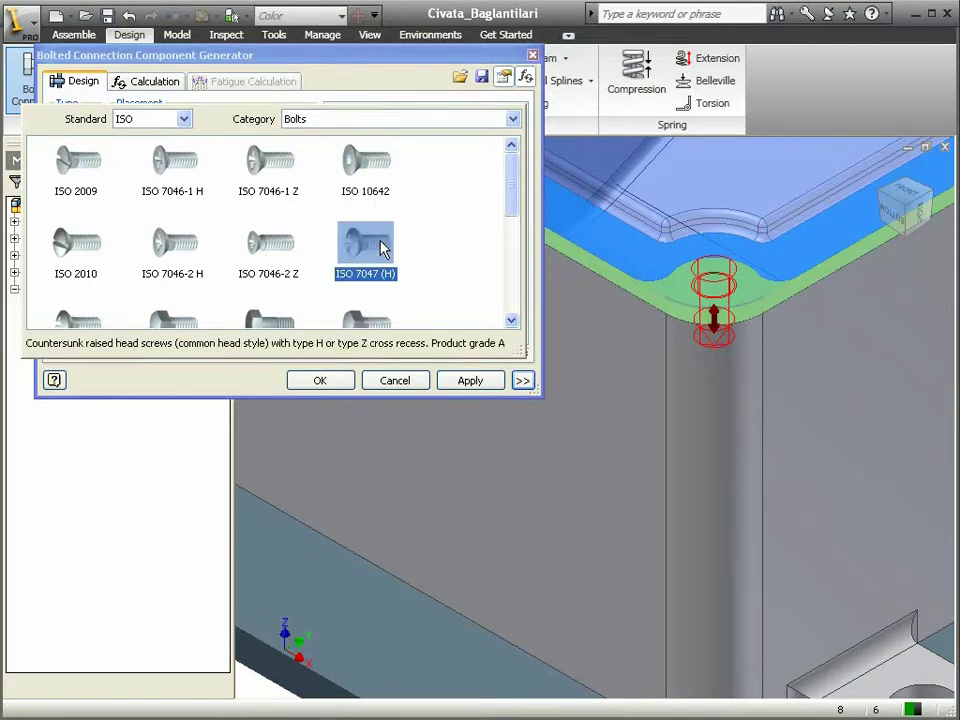
pyautogui.click(381, 247)
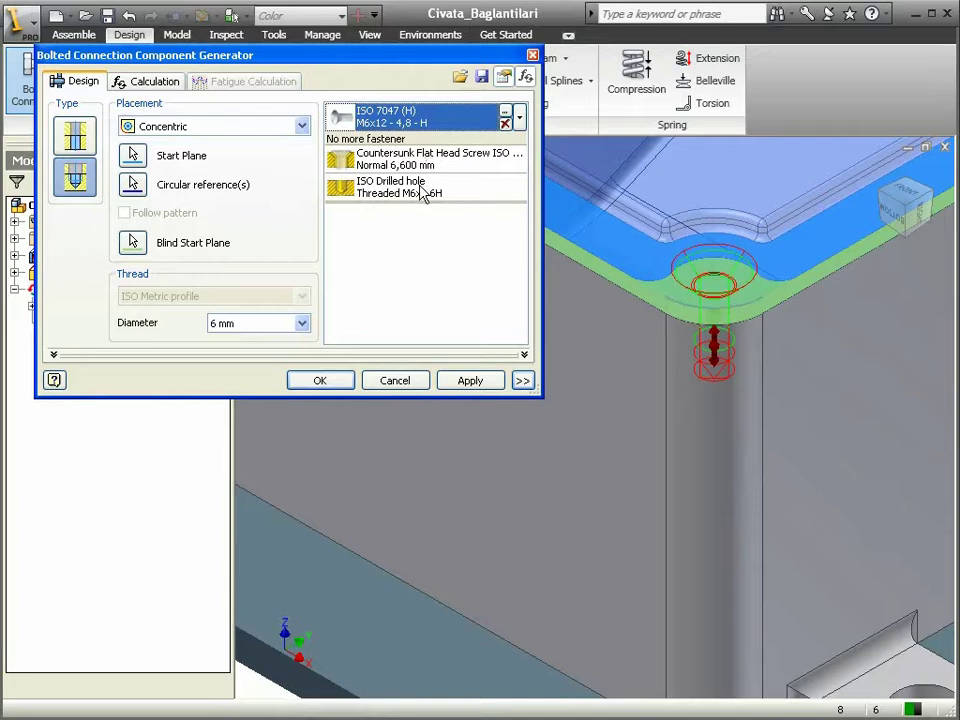
# - Set the M6x1 threaded hole to a hole depth of 12 mm and a thread depth of 9 mm
pyautogui.click(420, 192)
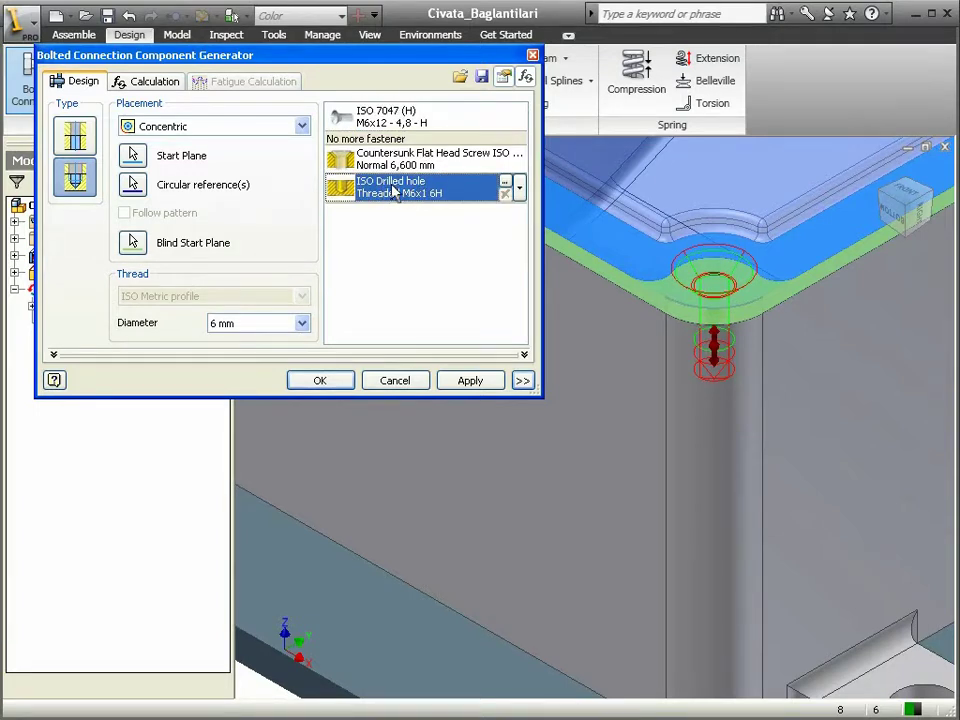
pyautogui.click(506, 184)
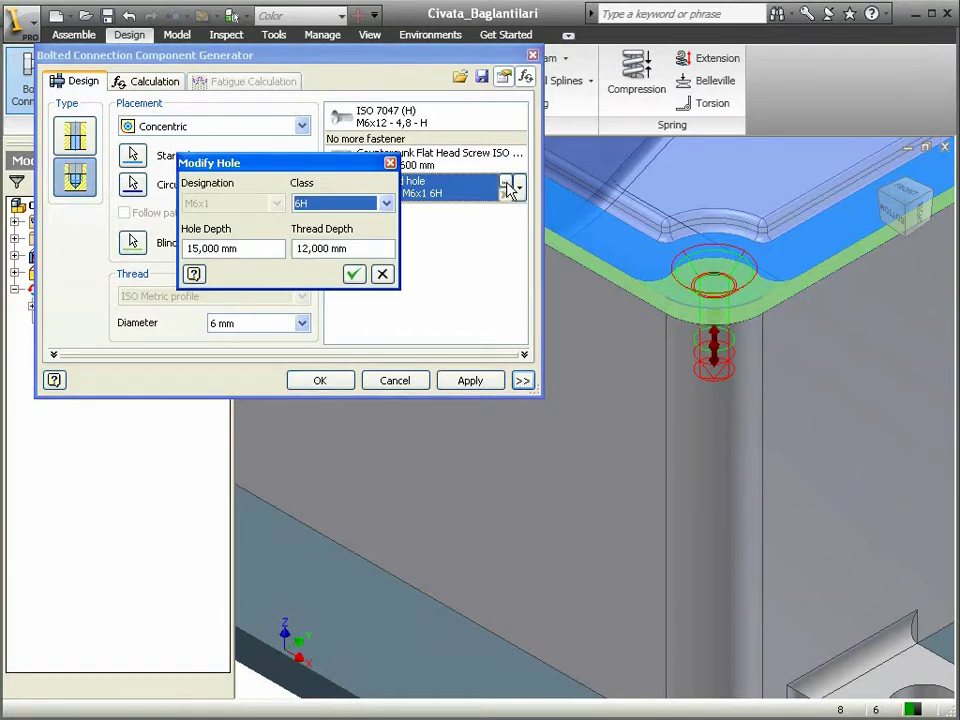
pyautogui.moveTo(242, 249); pyautogui.dragTo(200, 250)
pyautogui.press('BackSpace')
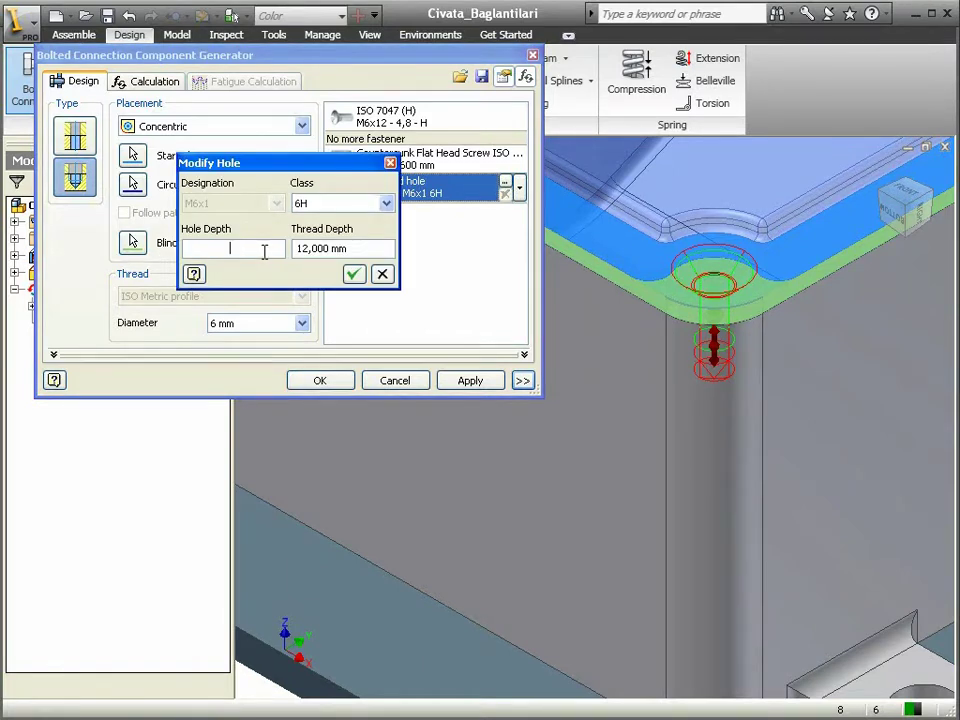
pyautogui.write('12 m')
pyautogui.press('BackSpace')
pyautogui.press('BackSpace')
pyautogui.moveTo(358, 248); pyautogui.dragTo(274, 244)
pyautogui.press('BackSpace')
pyautogui.write('9')
pyautogui.click(212, 247)
pyautogui.press('BackSpace')
pyautogui.press('BackSpace')
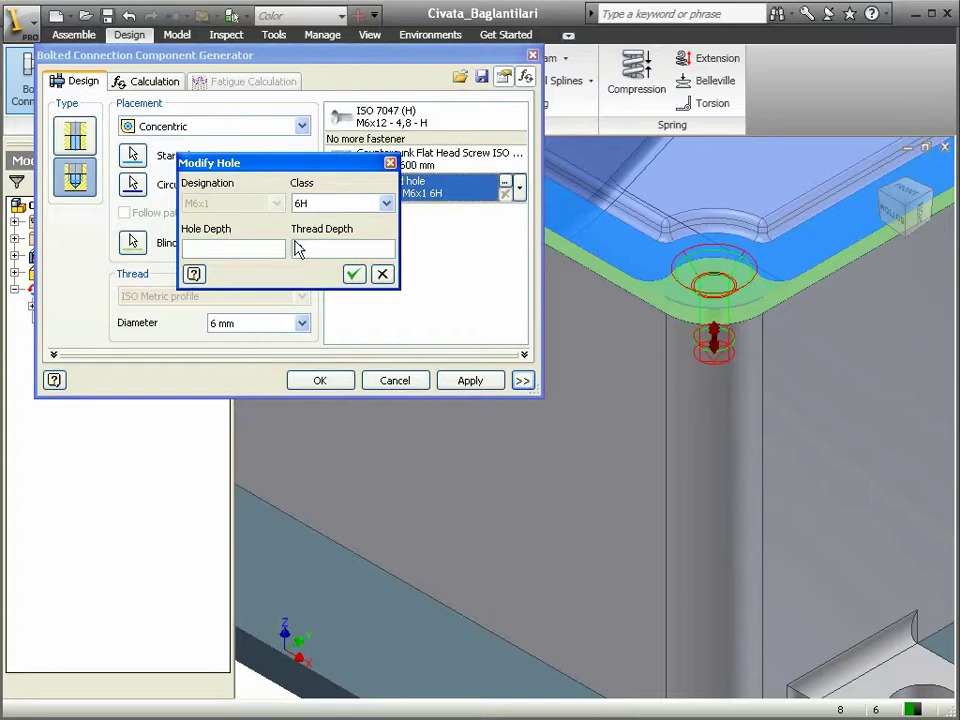
pyautogui.click(354, 274)
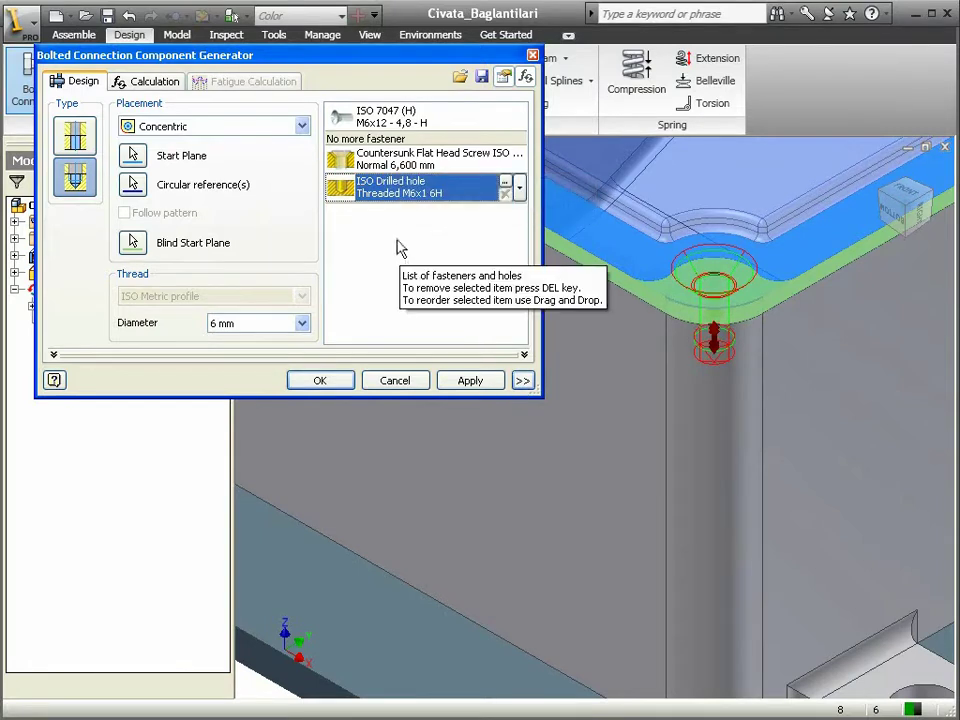
# - Save the fastener set as template "ISO 7047 (H) M6x12 - 4.8 - H" and generate the connection with the proposed file name
pyautogui.click(522, 380)
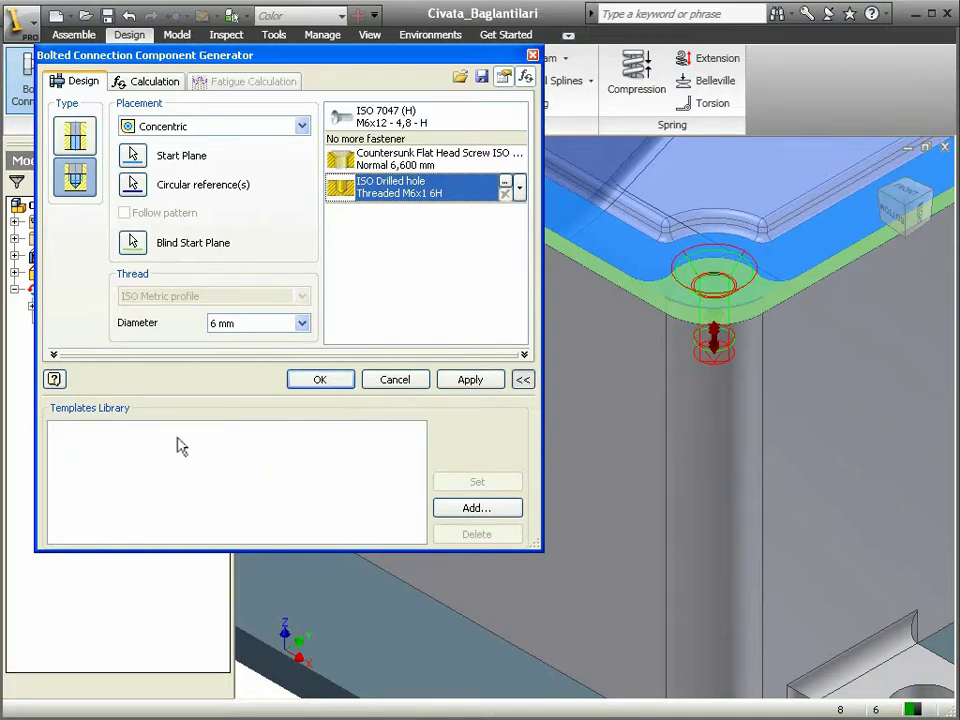
pyautogui.click(472, 512)
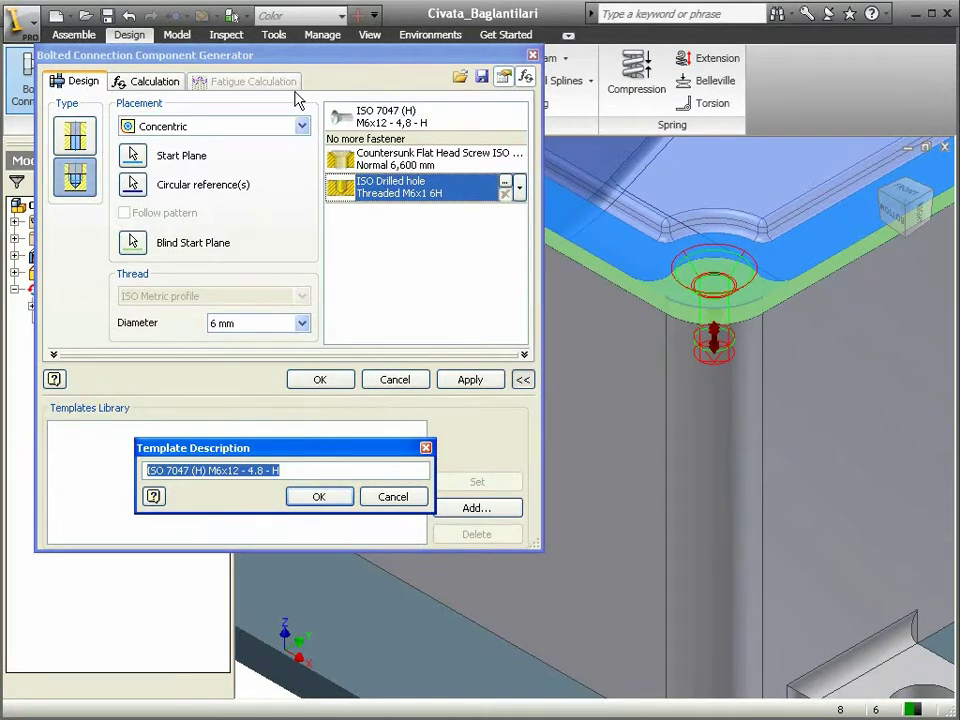
pyautogui.click(329, 503)
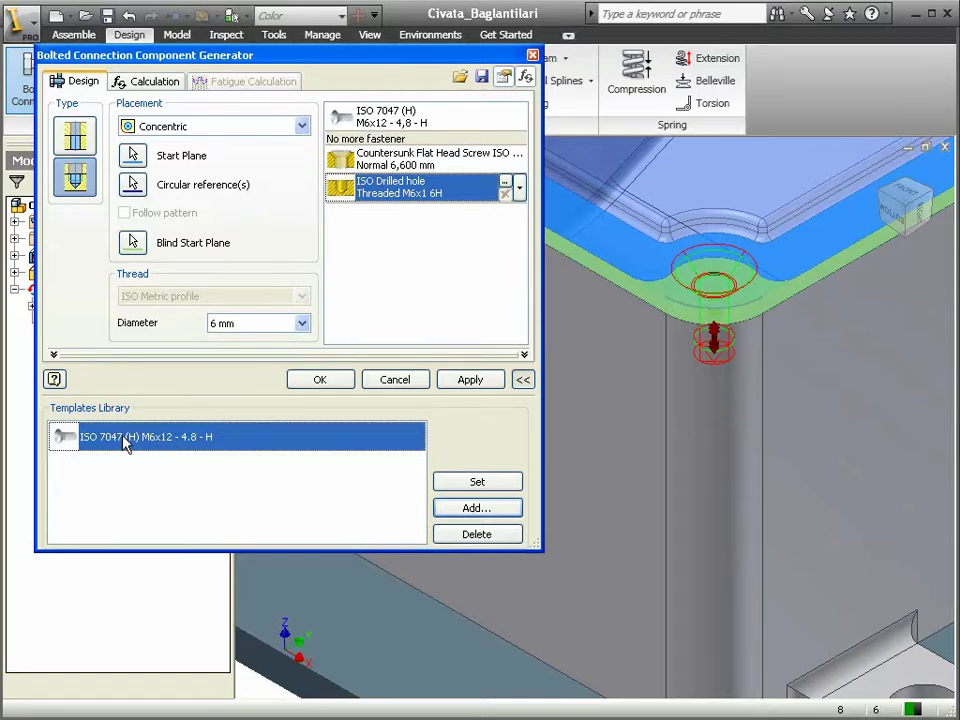
pyautogui.click(319, 379)
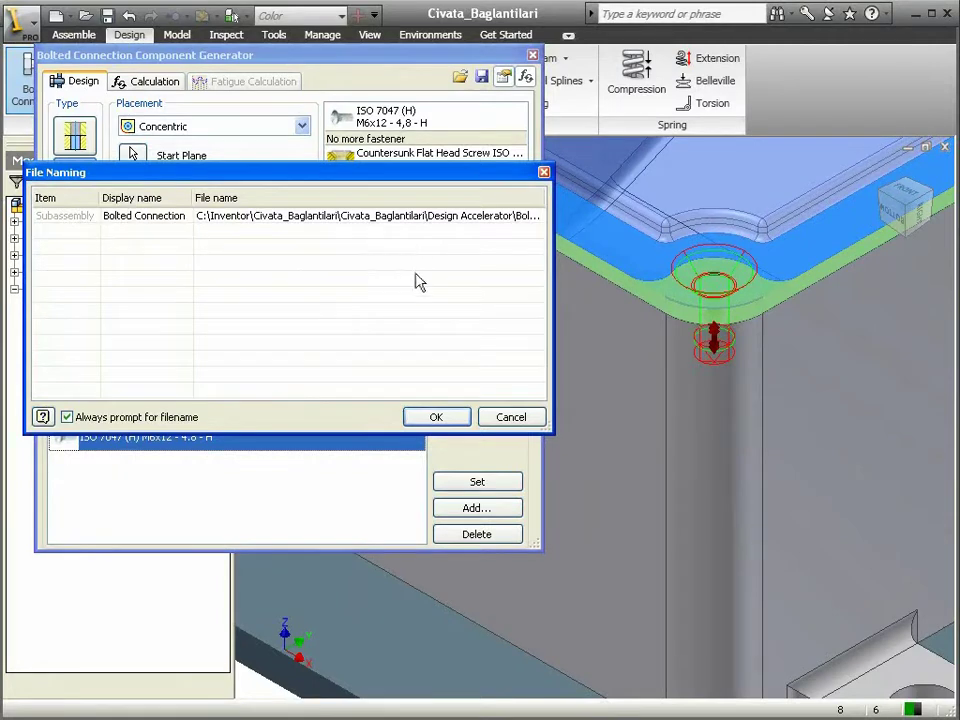
pyautogui.click(437, 418)
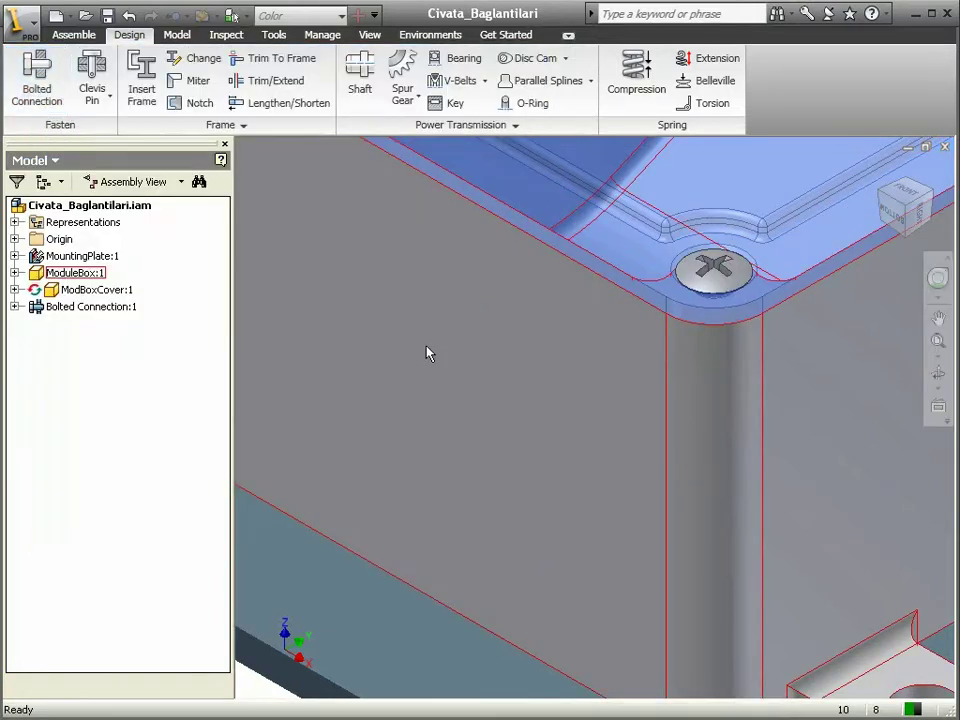
# - Hide the ISO 7047 screw inside the bolted connection to expose its threaded hole
pyautogui.click(15, 306)
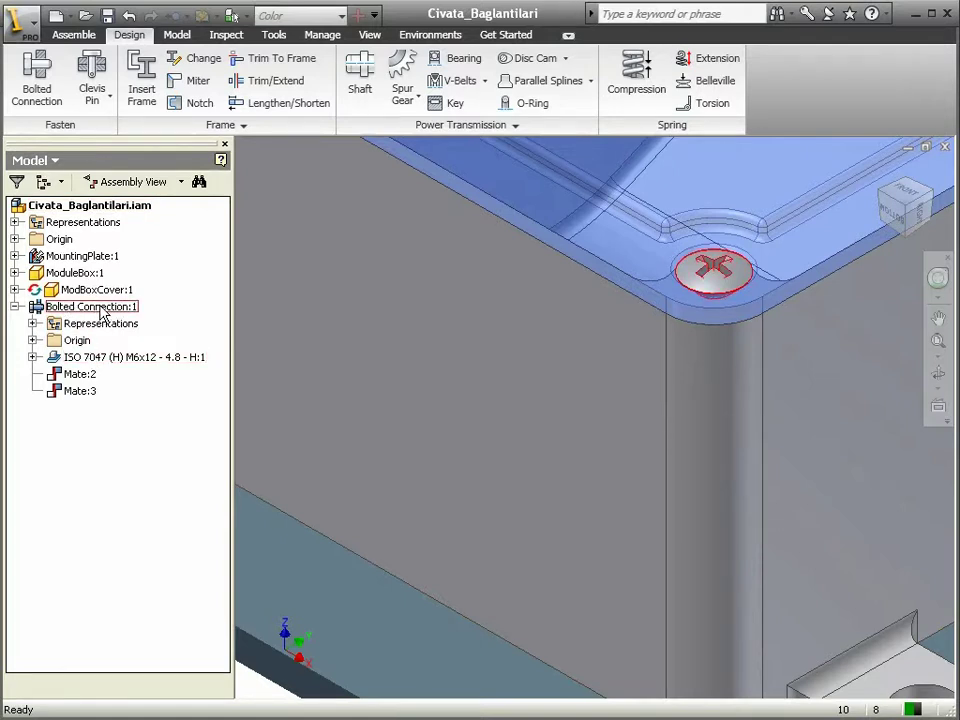
pyautogui.rightClick(102, 364)
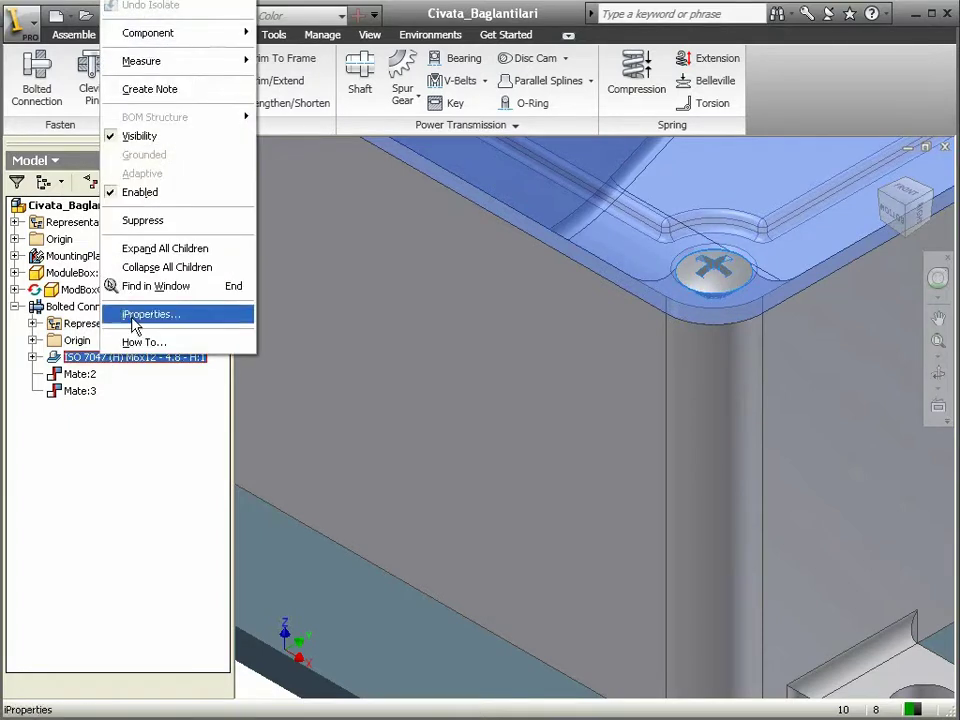
pyautogui.click(152, 147)
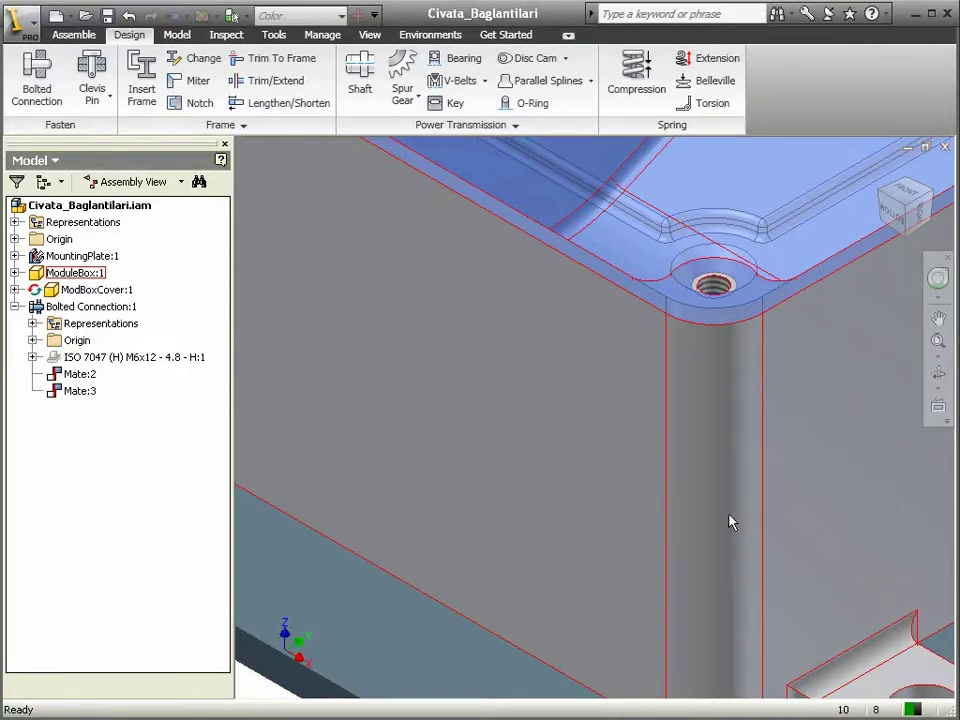
# - Start a new bolted connection of the Through All type with a 10 mm thread diameter
pyautogui.moveTo(673, 512); pyautogui.dragTo(530, 285, button='middle')
pyautogui.click(40, 76)
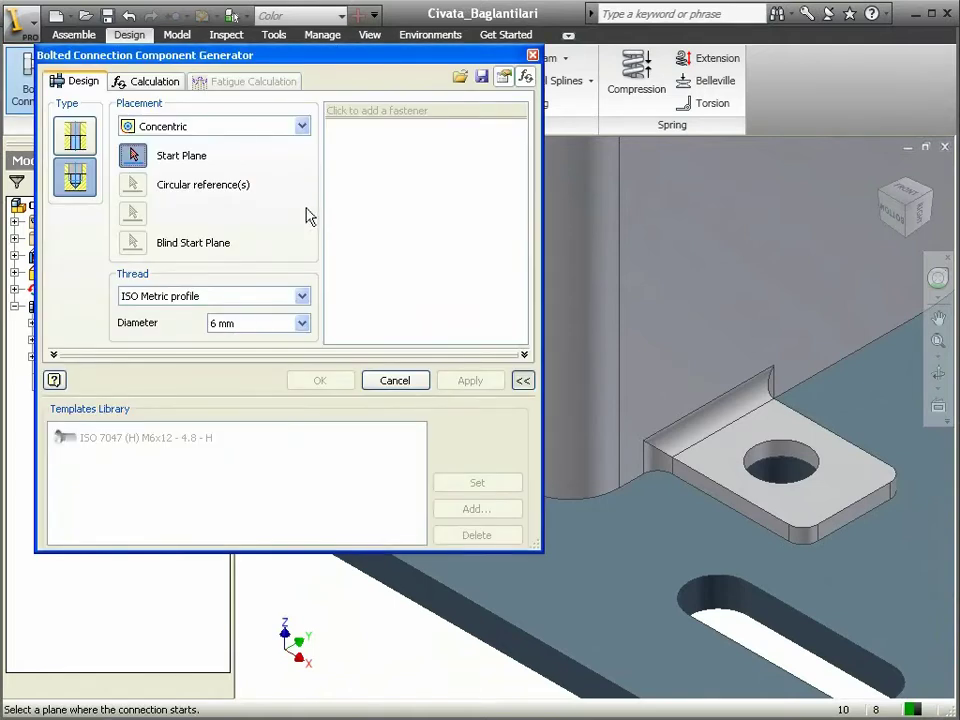
pyautogui.click(72, 122)
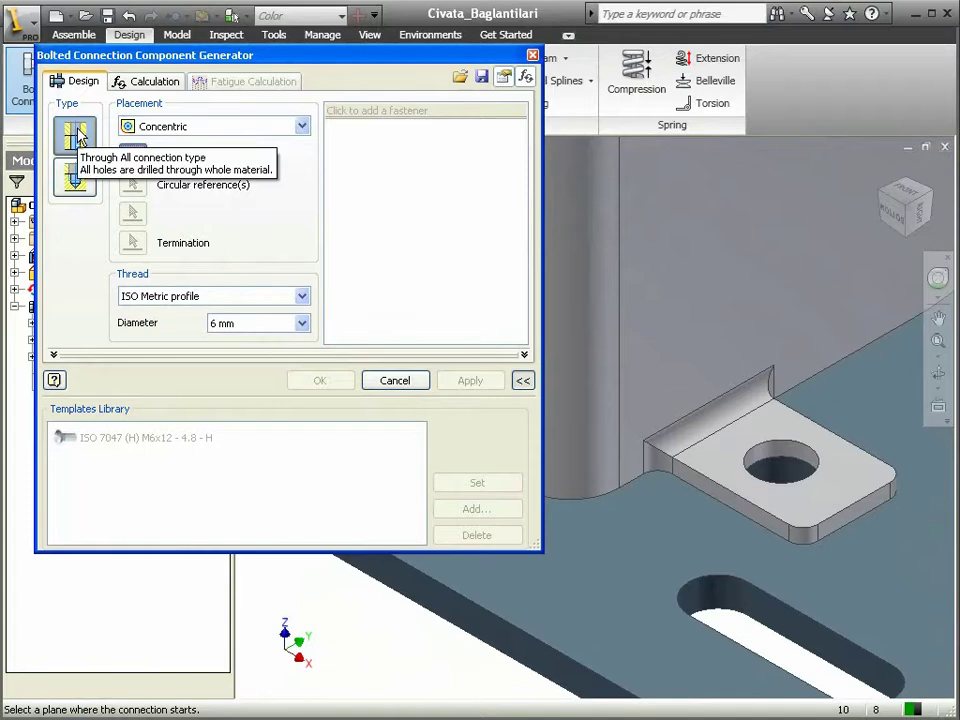
pyautogui.click(268, 323)
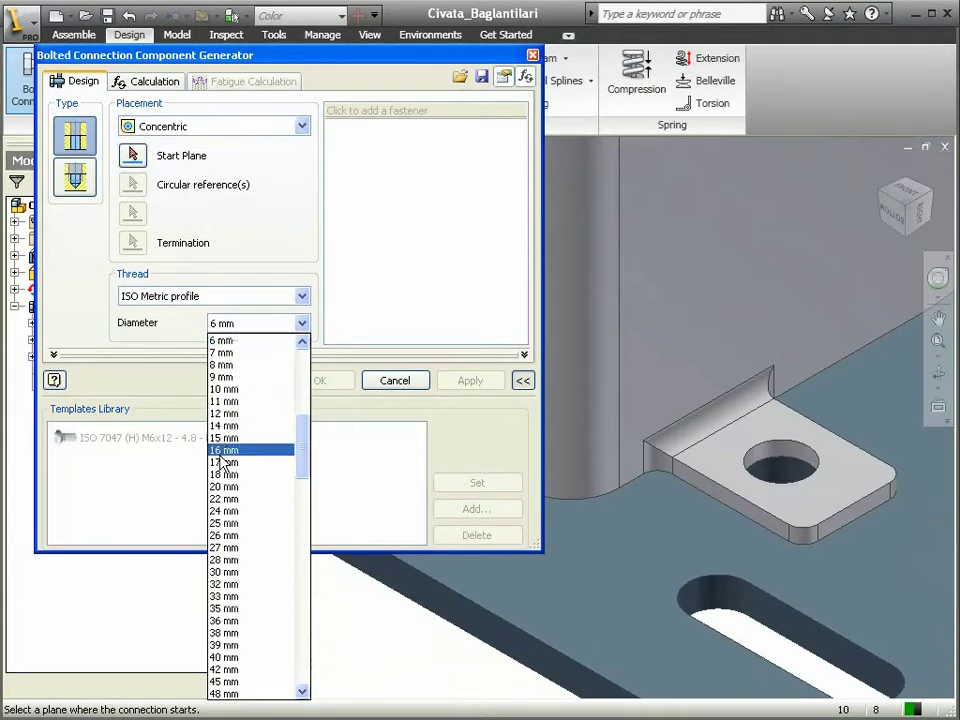
pyautogui.click(238, 390)
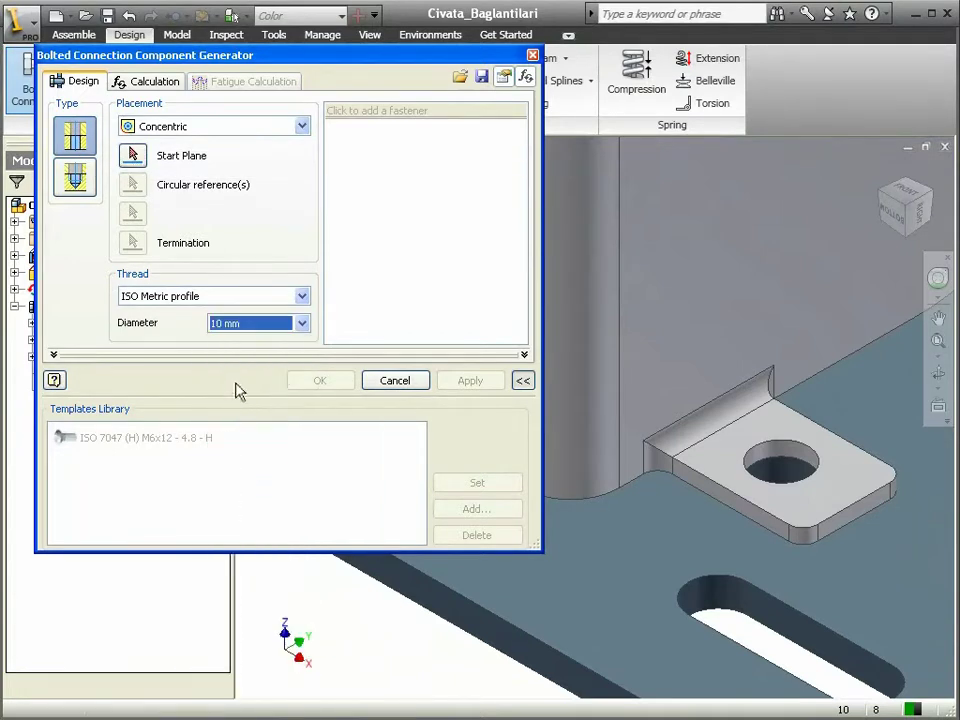
# - Place the connection from the mounting tab's top face, concentric with its hole, terminating at the mounting plate's underside
pyautogui.click(136, 157)
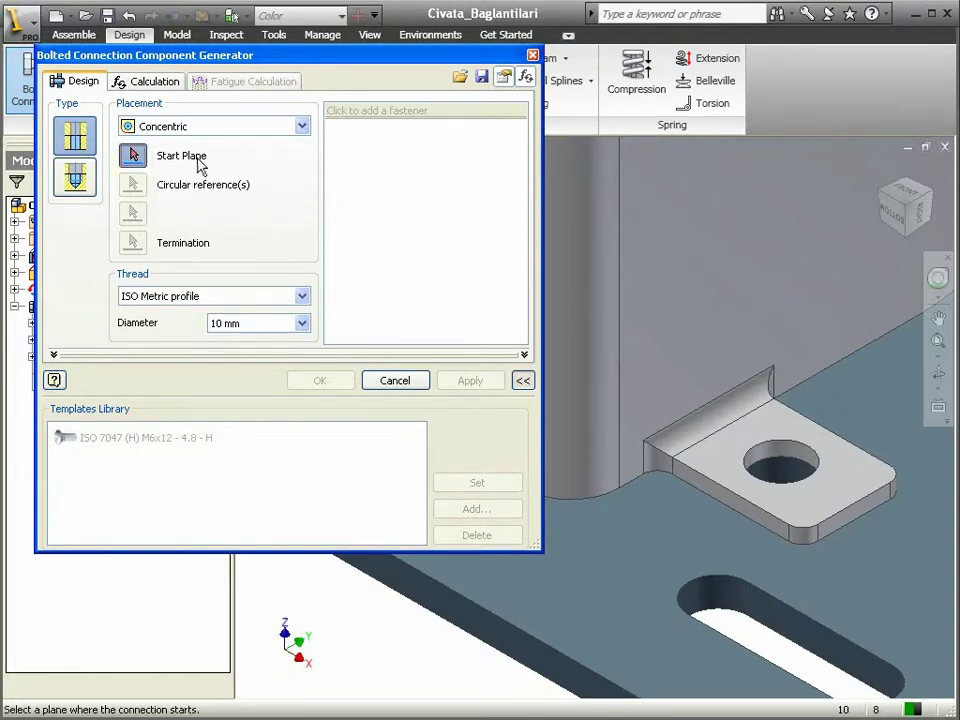
pyautogui.click(718, 458)
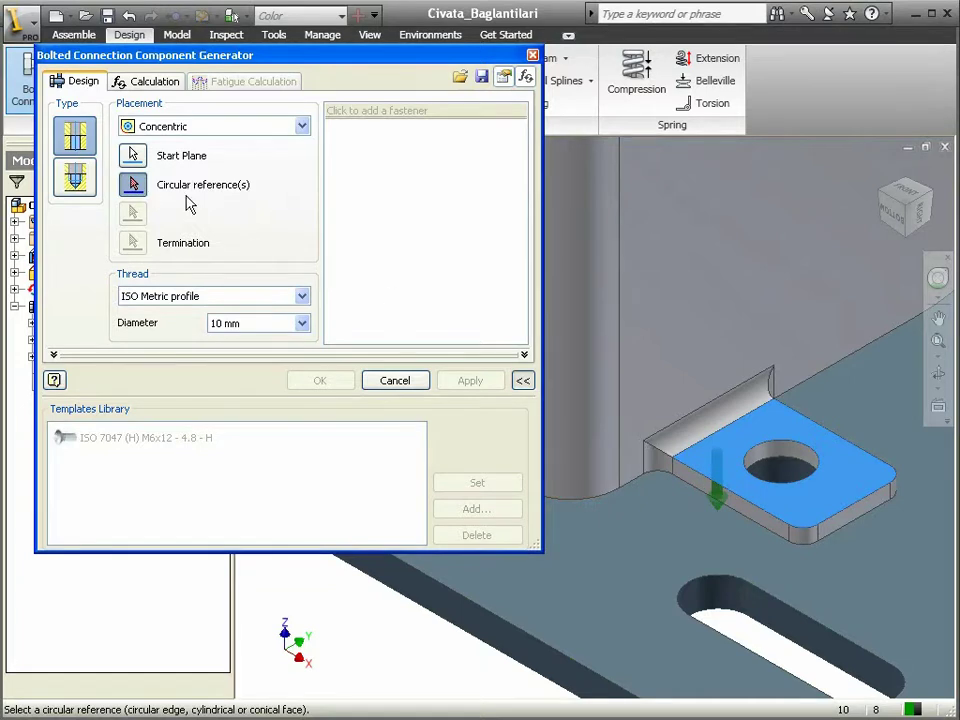
pyautogui.click(778, 447)
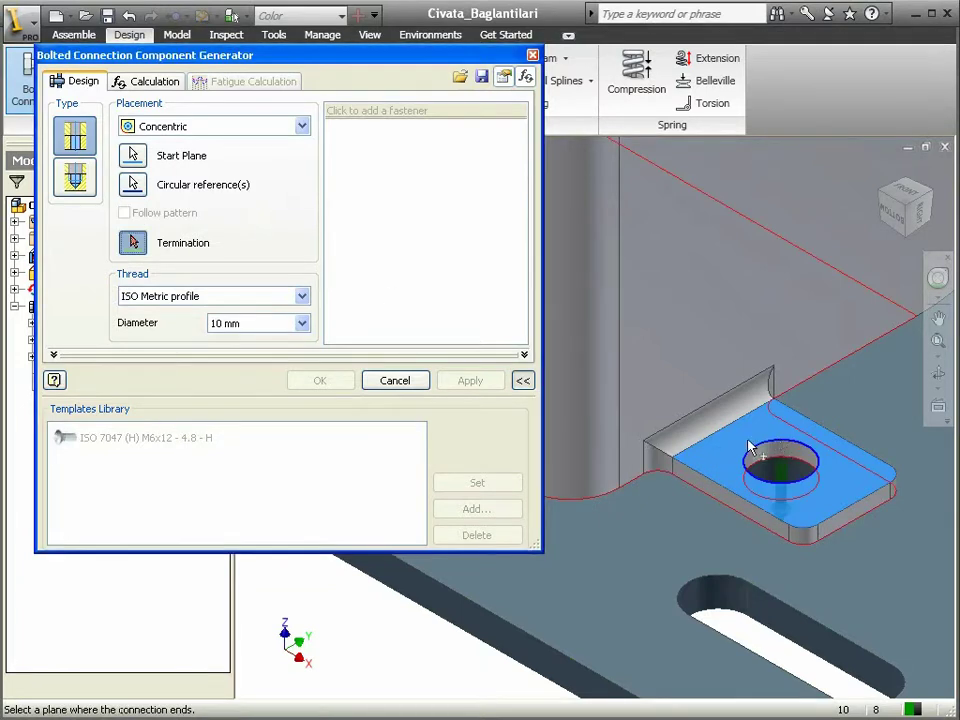
pyautogui.moveTo(694, 531); pyautogui.dragTo(646, 389, button='middle')
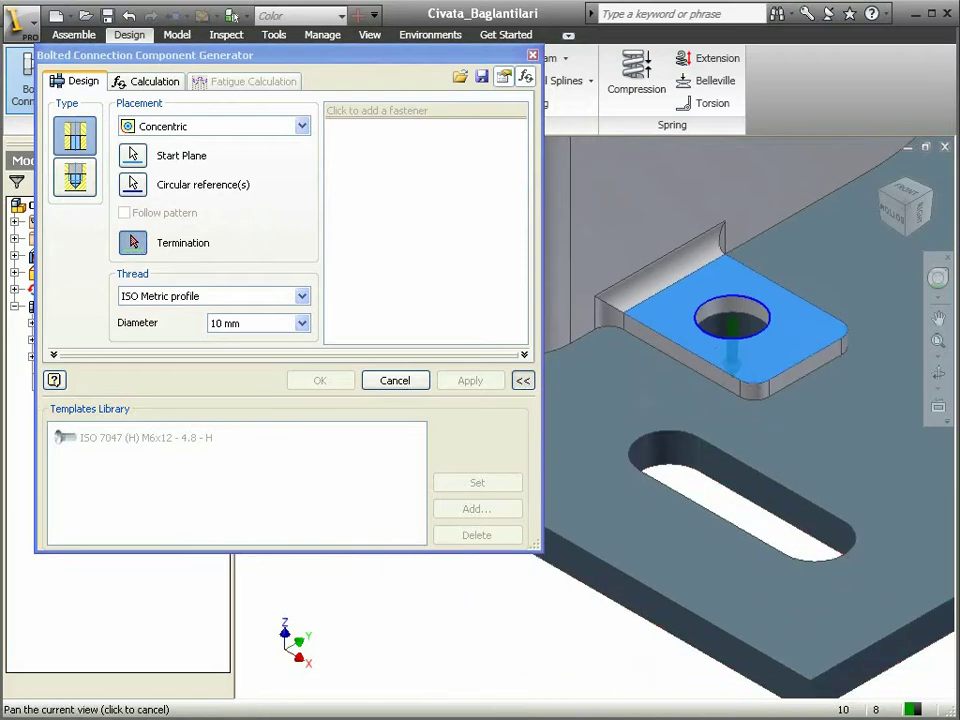
pyautogui.click(636, 546)
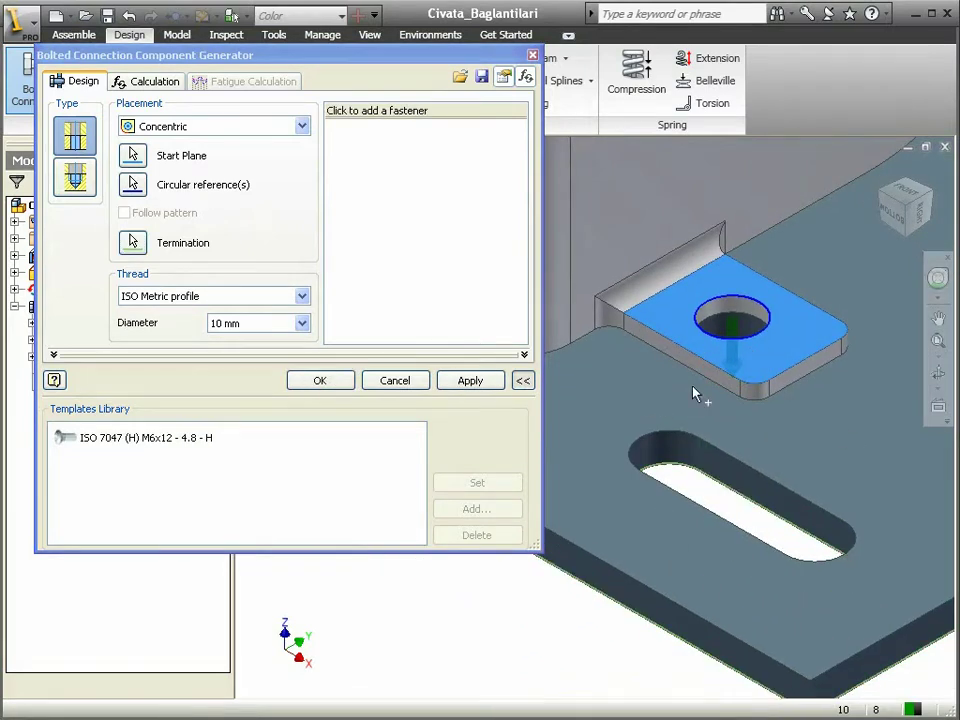
# - Add an ISO 8676 M10 hexagon bolt and an ISO 7089 plain washer under its head
pyautogui.click(366, 112)
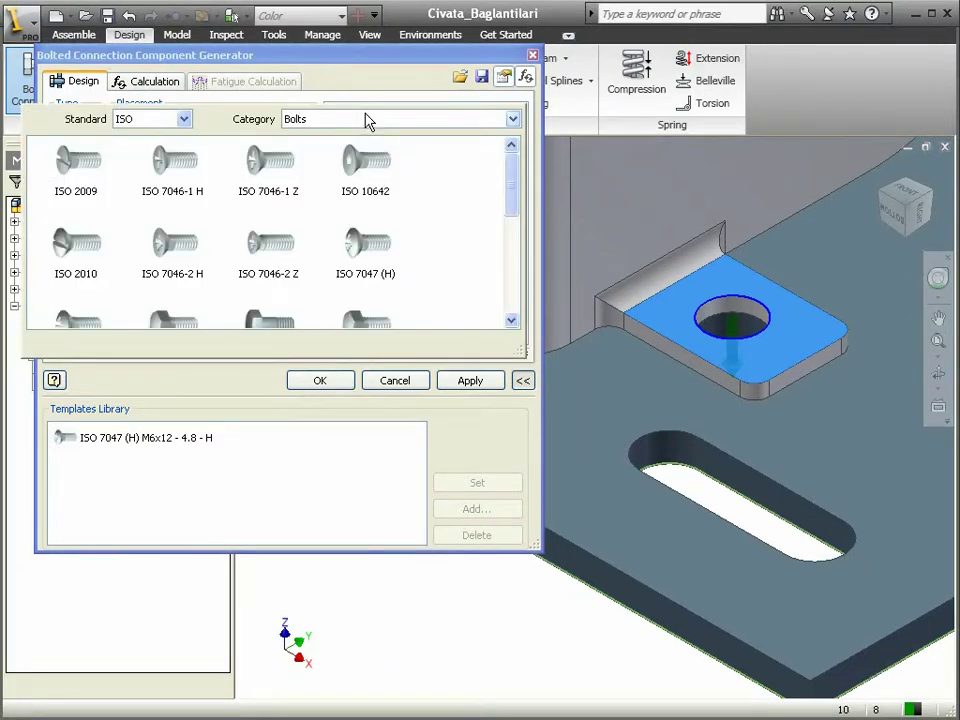
pyautogui.click(341, 229)
pyautogui.click(268, 162)
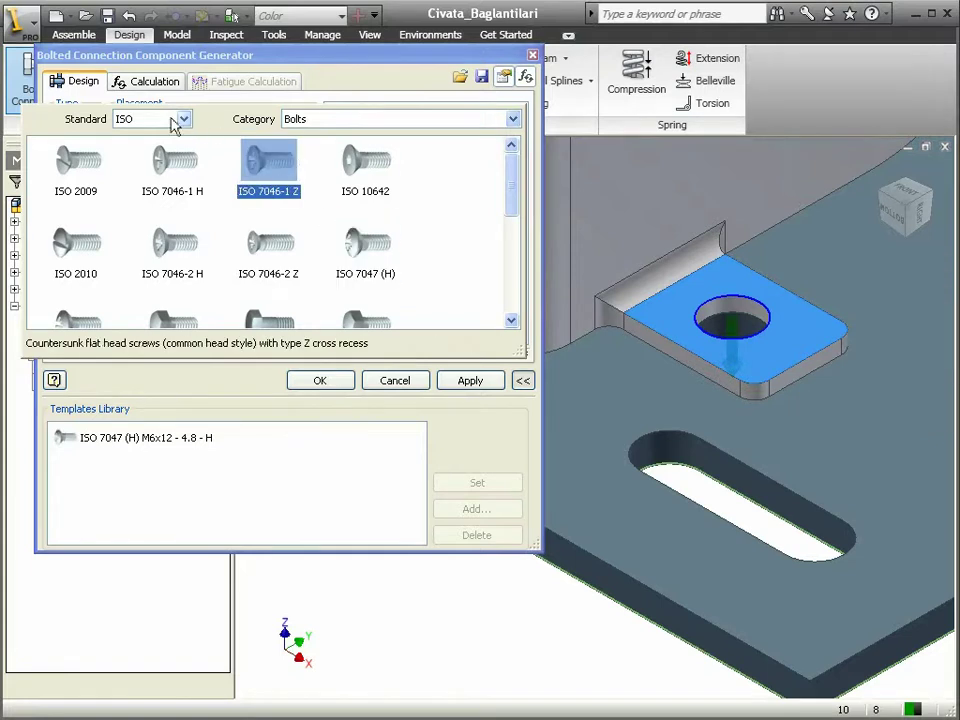
pyautogui.moveTo(508, 204); pyautogui.dragTo(508, 274)
pyautogui.click(86, 205)
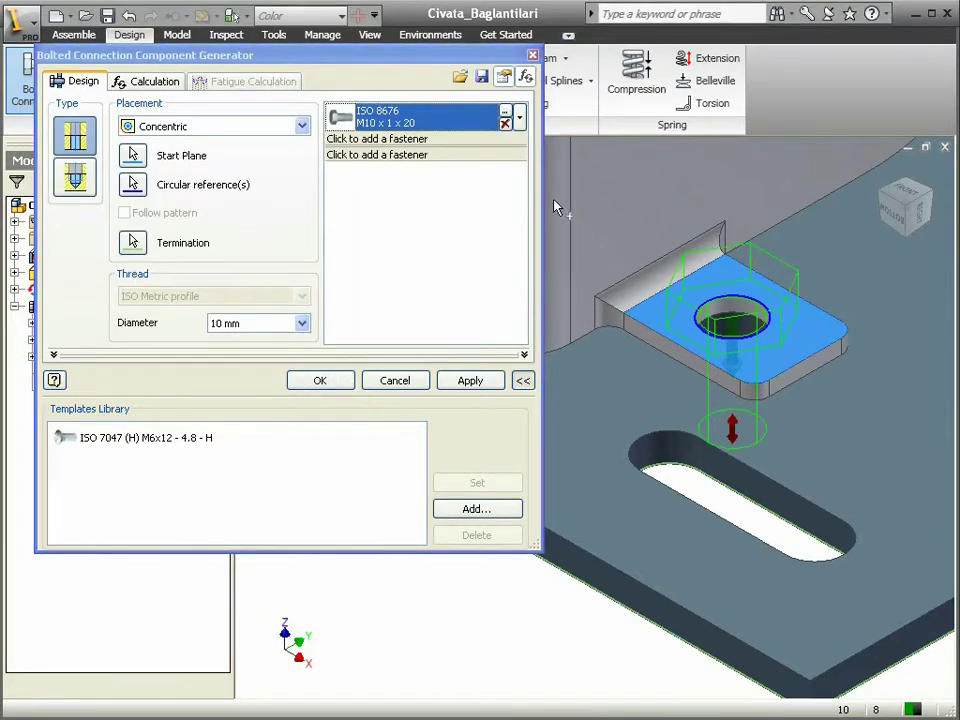
pyautogui.click(398, 139)
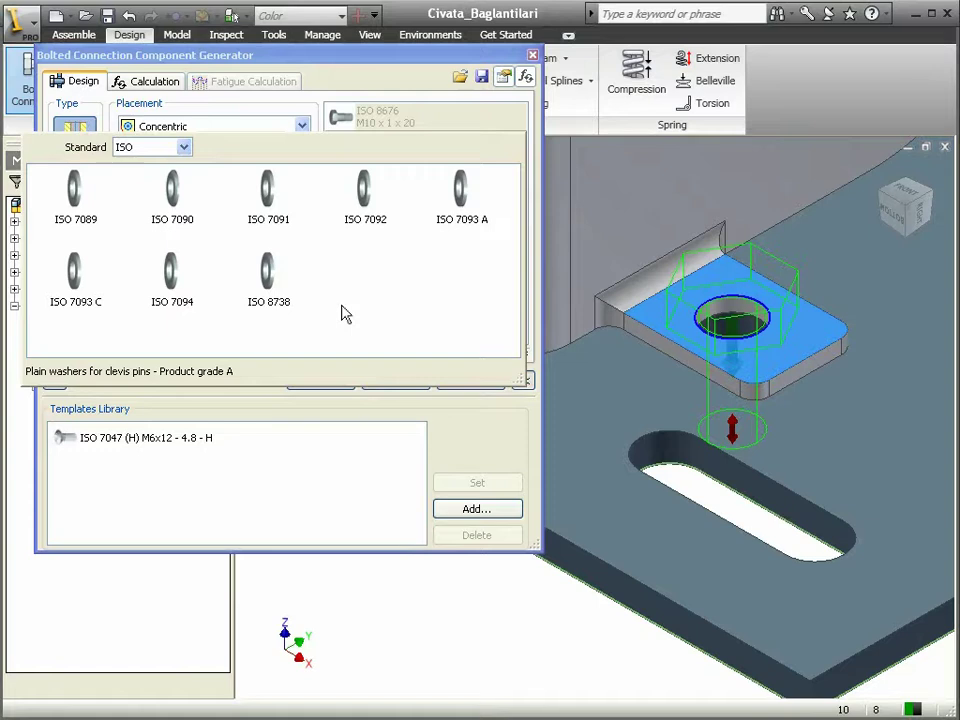
pyautogui.click(90, 195)
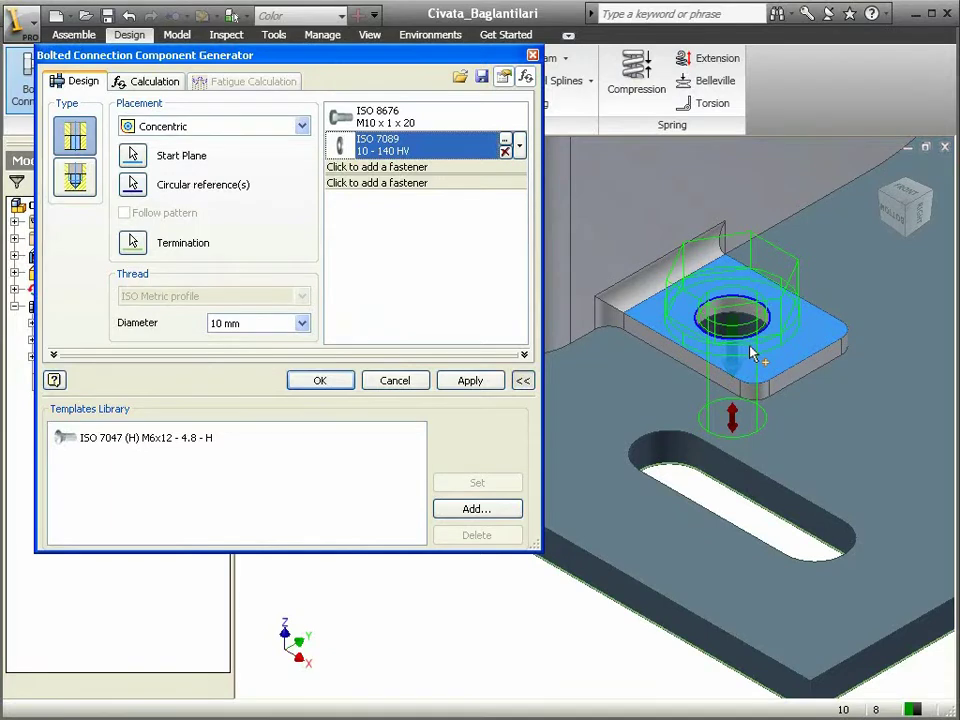
# - Add an ASME B18.21.2M split lock washer from the ANSI standard beneath the mounting plate
pyautogui.click(391, 185)
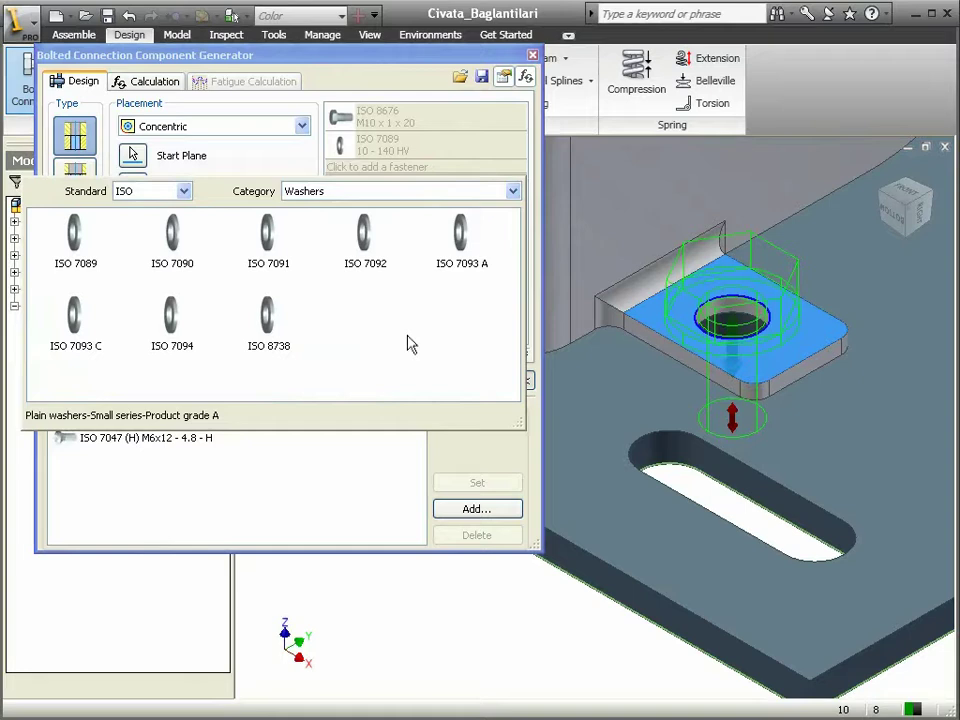
pyautogui.click(461, 235)
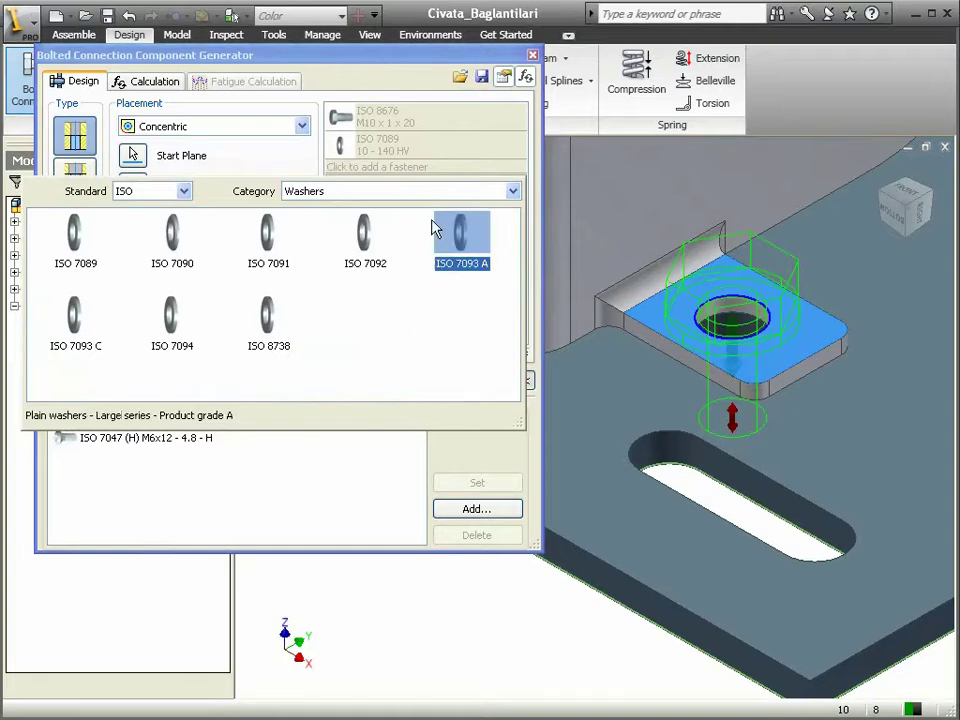
pyautogui.click(184, 191)
pyautogui.click(186, 220)
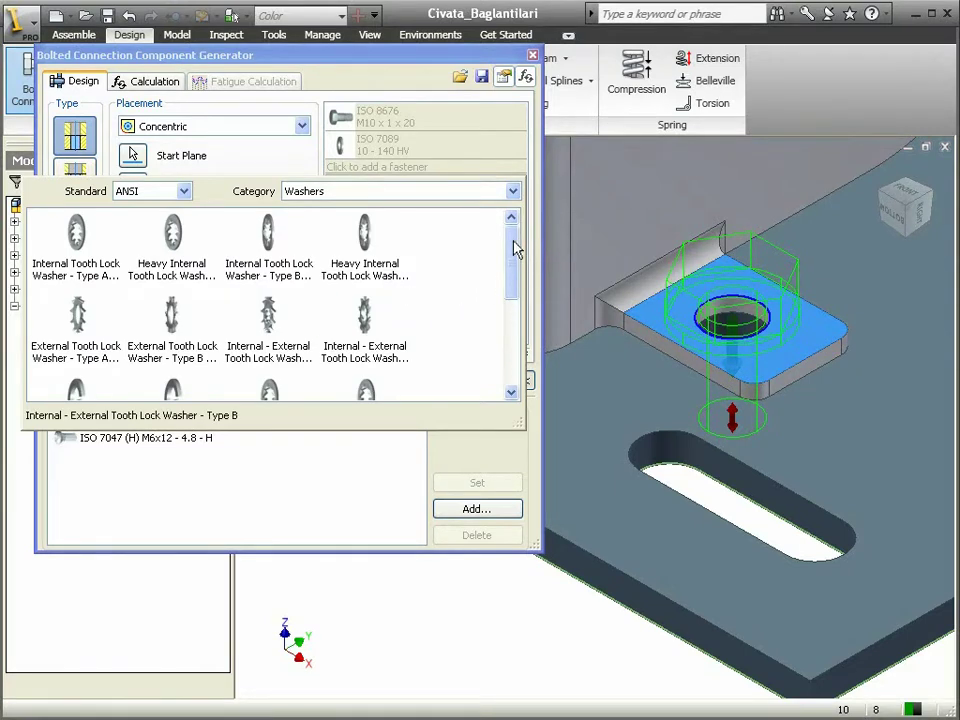
pyautogui.moveTo(519, 261); pyautogui.dragTo(519, 324)
pyautogui.click(270, 255)
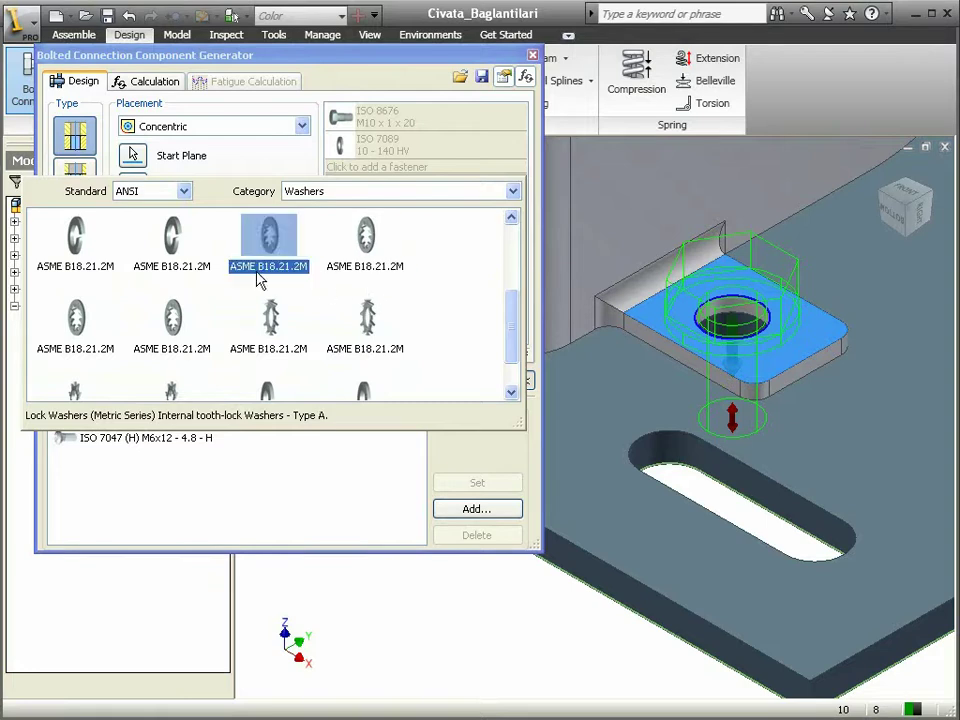
pyautogui.click(174, 254)
pyautogui.click(174, 254)
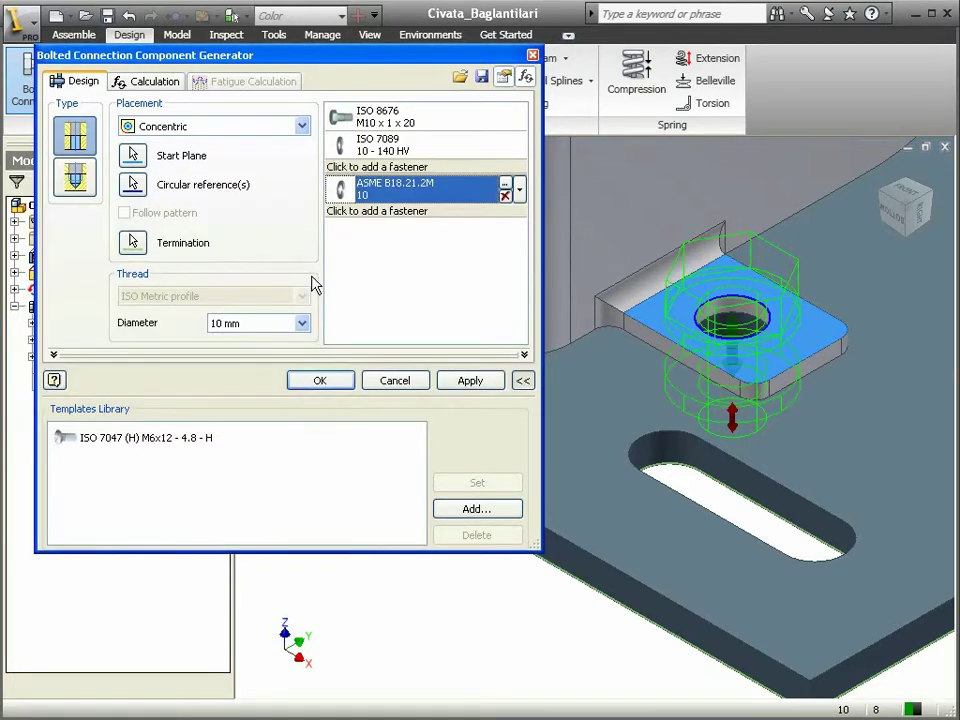
# - Add an ISO 8674 M10 x 1 hexagon nut below the lock washer
pyautogui.click(394, 213)
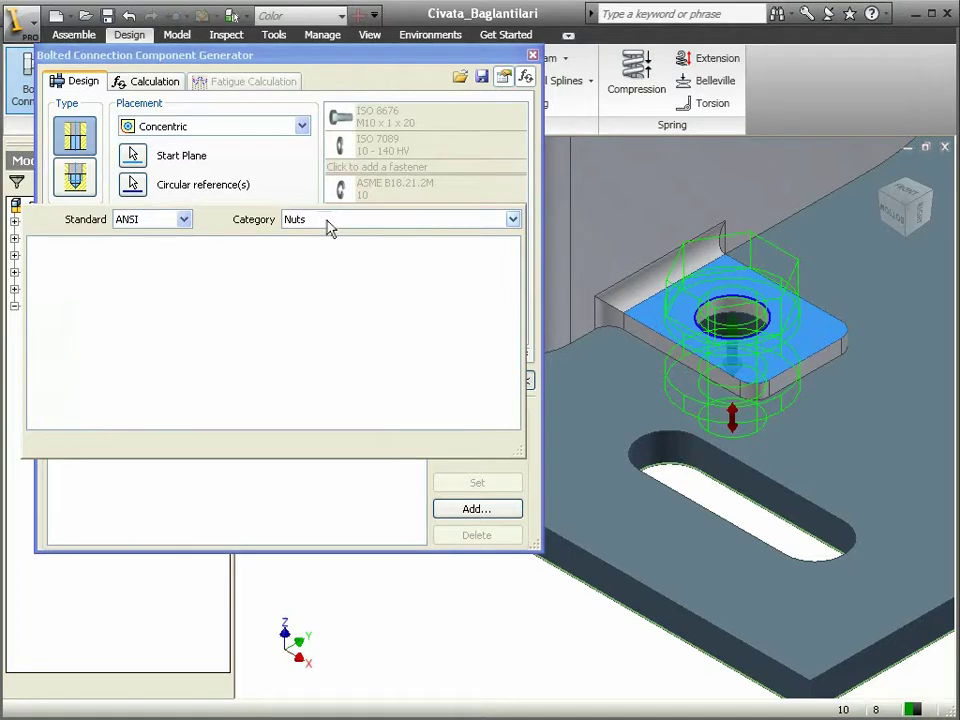
pyautogui.click(184, 219)
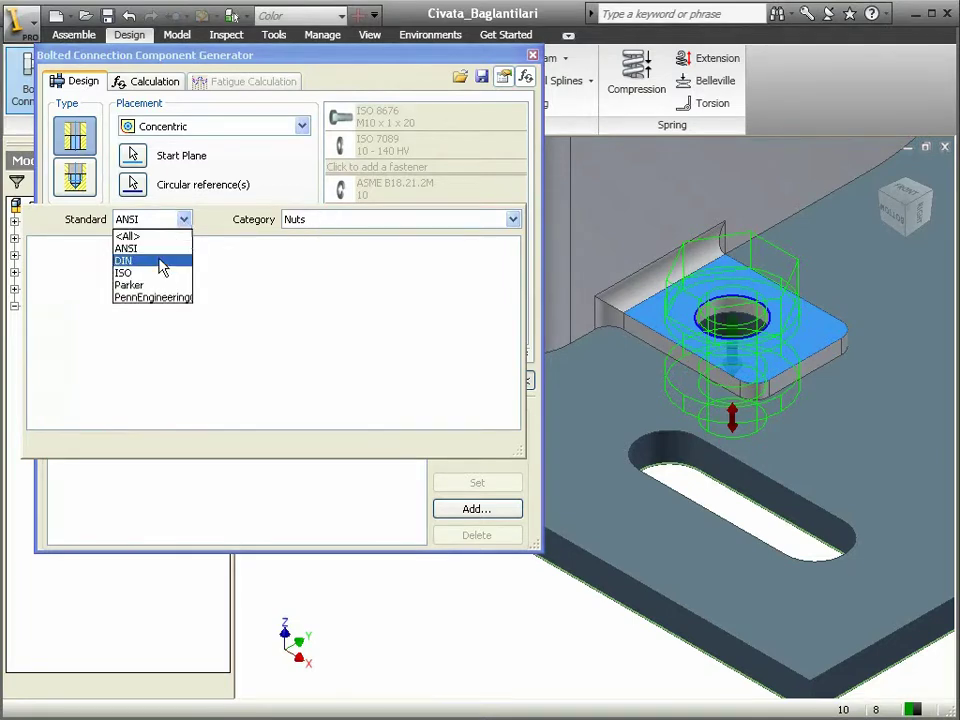
pyautogui.click(160, 272)
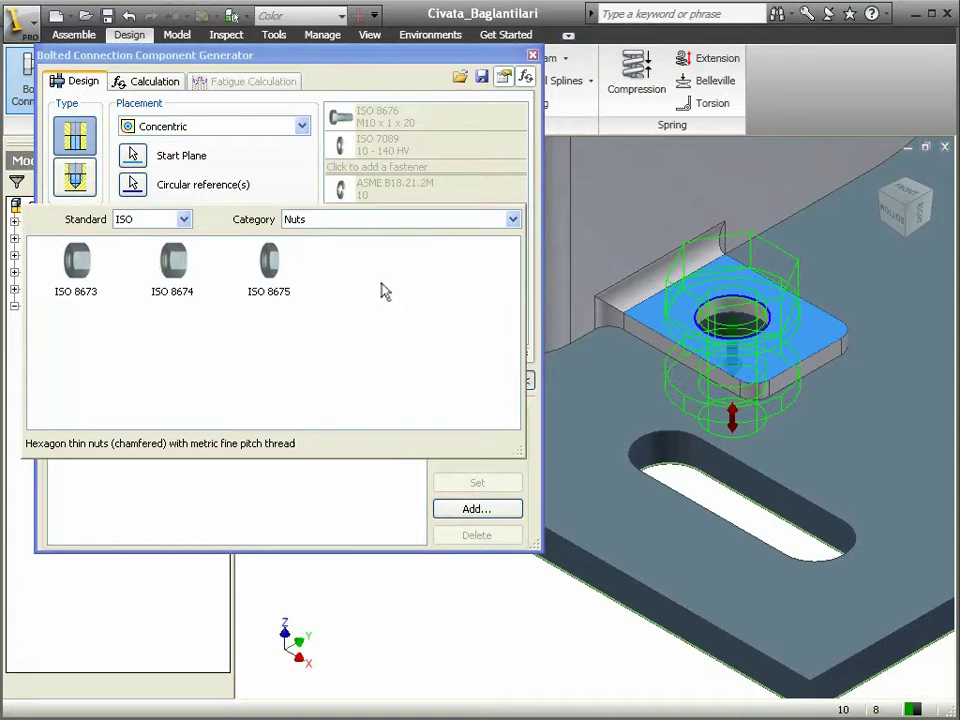
pyautogui.click(169, 270)
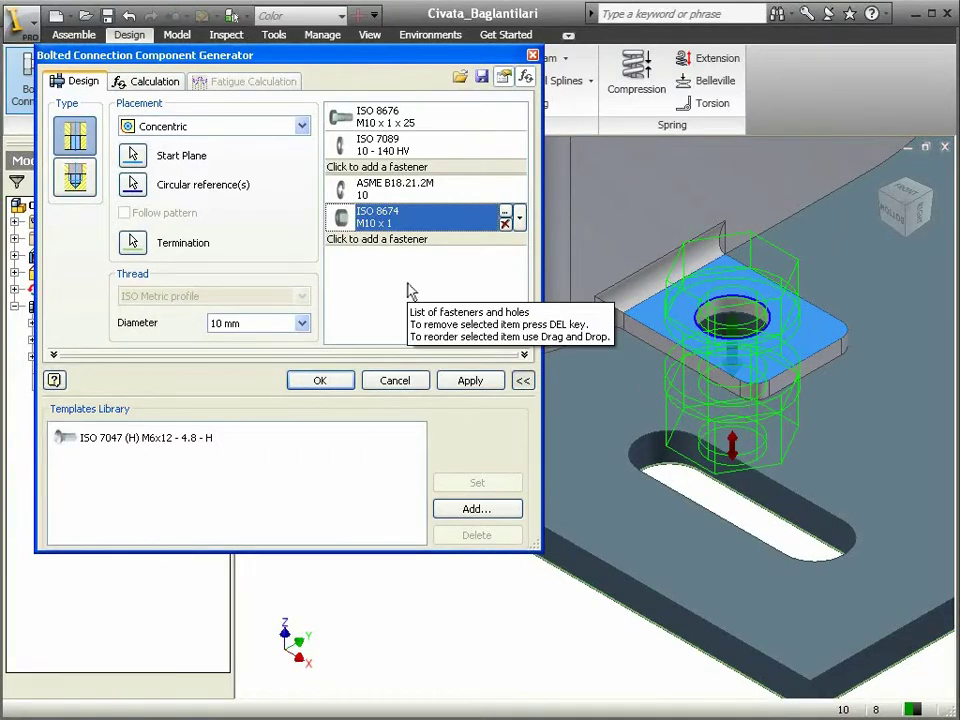
# - Save the fastener set as template "ISO 8676 M10 x 1 x 25" and generate the connection with the proposed file name
pyautogui.click(474, 510)
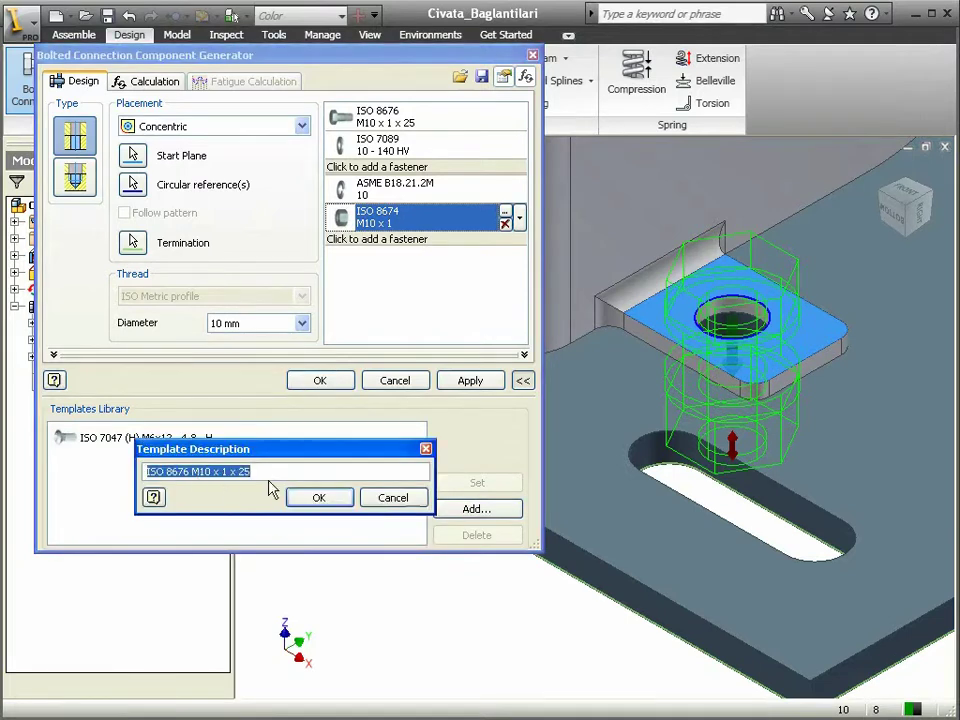
pyautogui.click(317, 497)
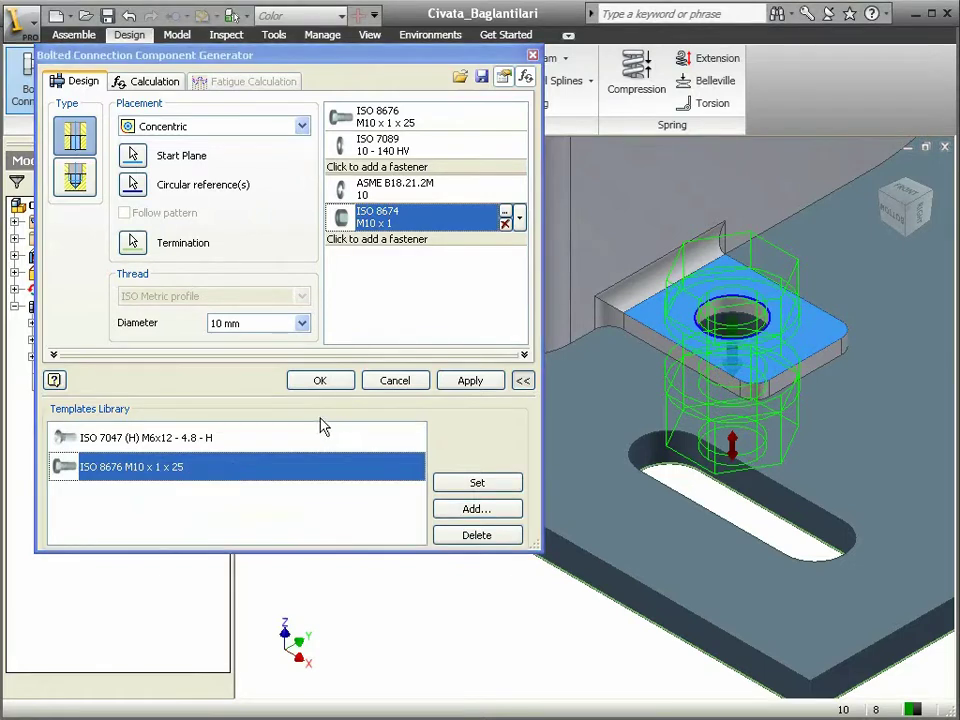
pyautogui.click(467, 380)
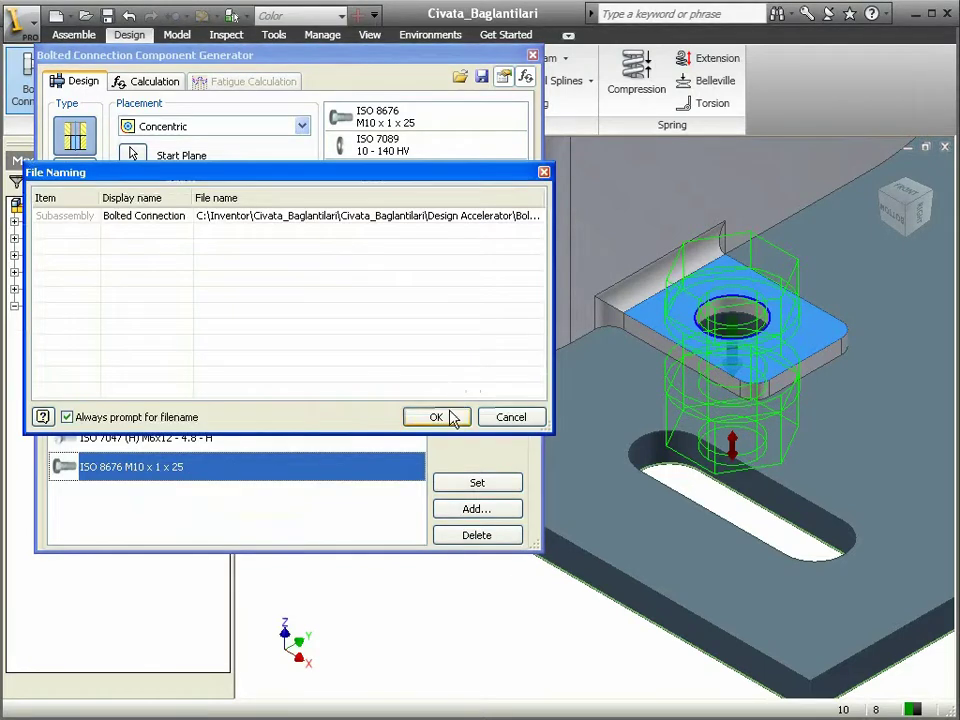
pyautogui.click(452, 418)
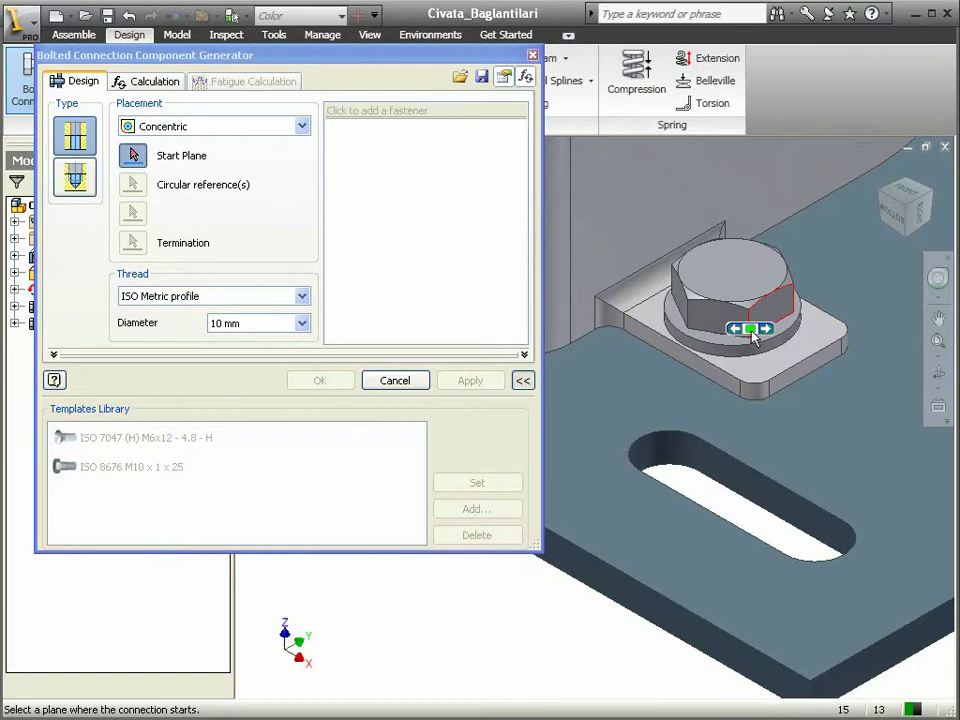
# - Place a concentric through-all connection from the top face and hole of the box tab over the standoff to the mounting plate's underside
pyautogui.scroll(-6, 840, 365)
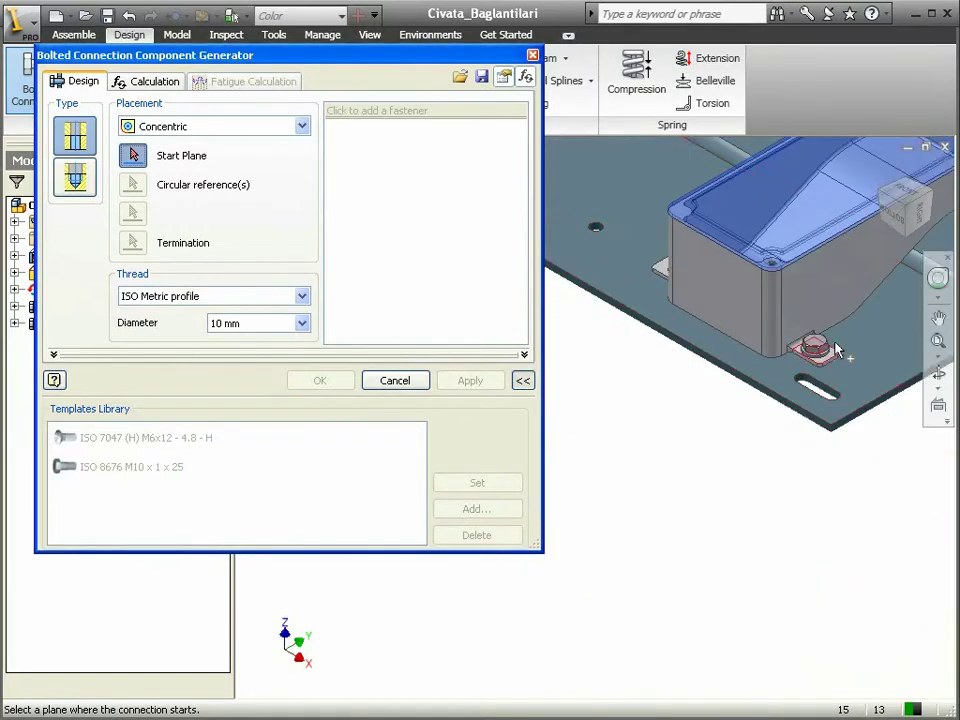
pyautogui.scroll(8, 760, 505)
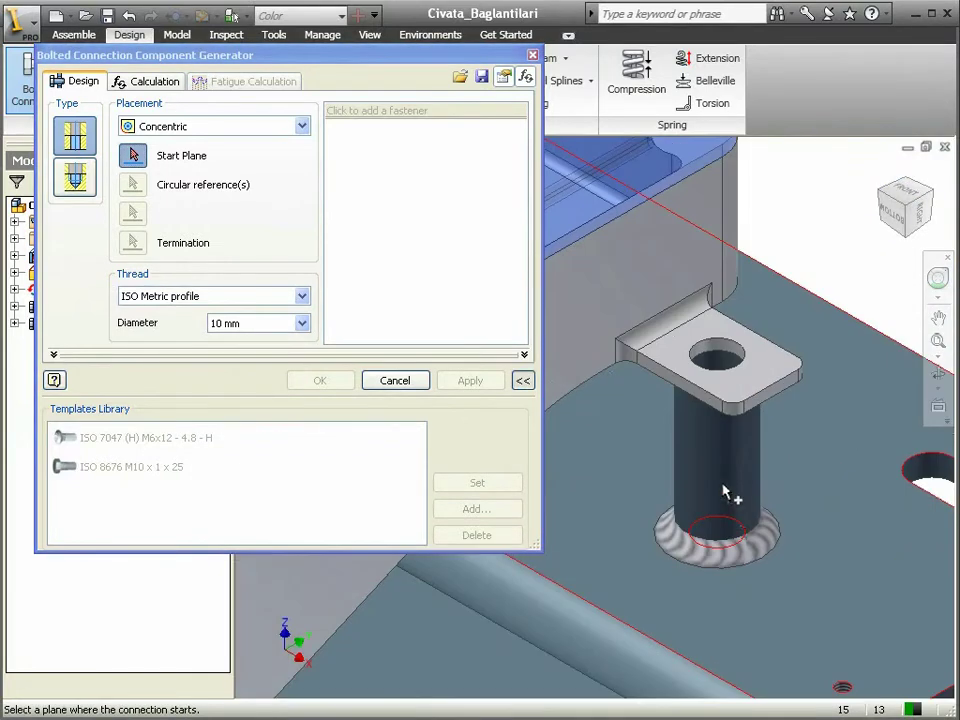
pyautogui.scroll(5, 746, 500)
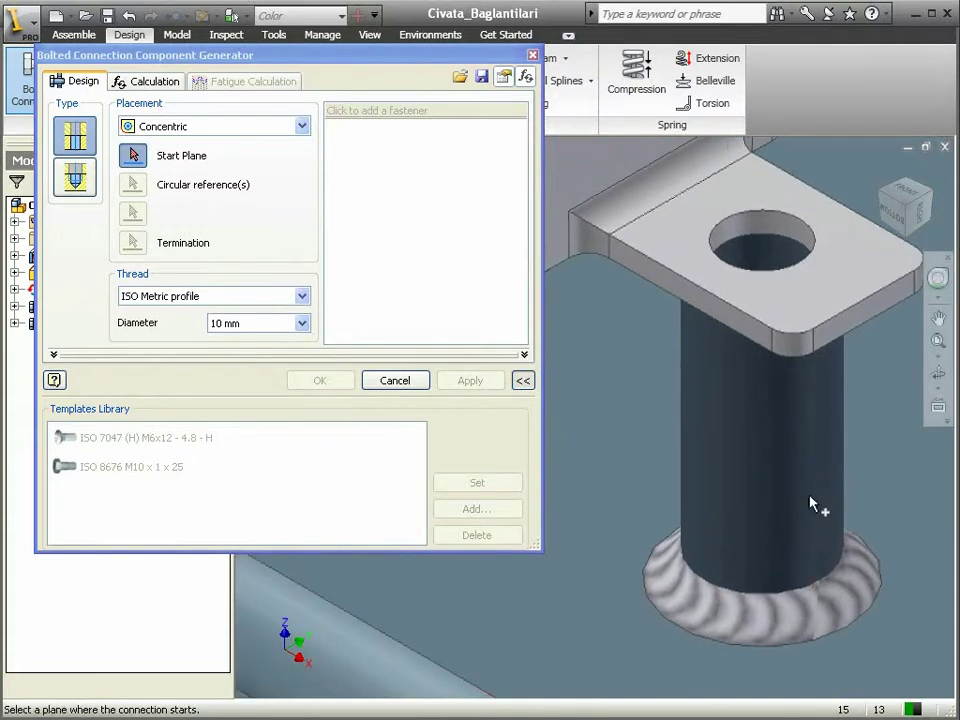
pyautogui.scroll(-4, 812, 505)
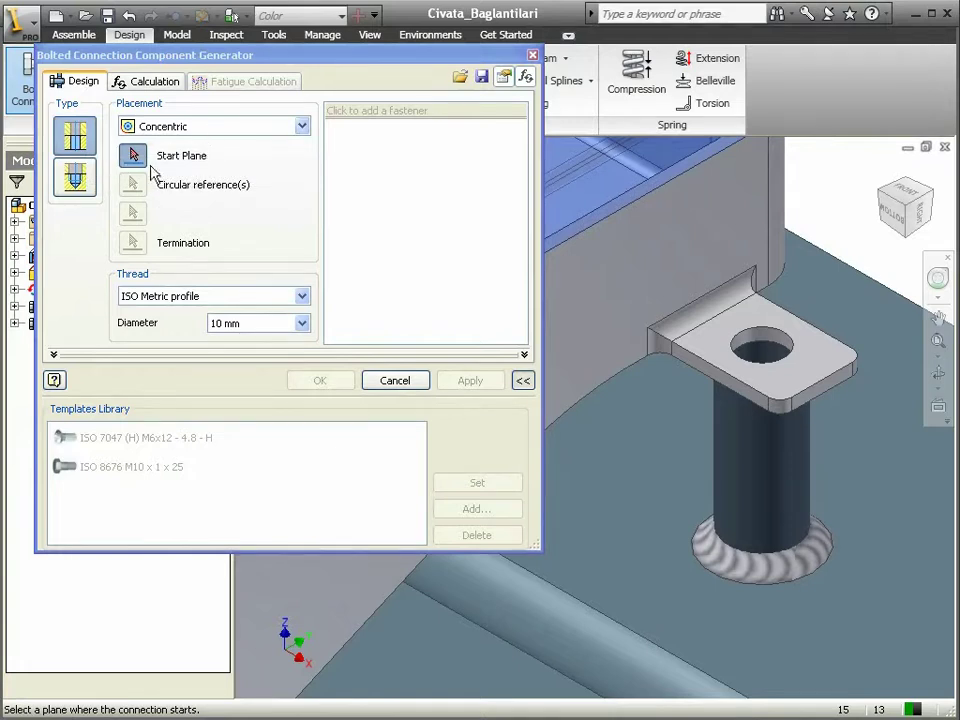
pyautogui.click(706, 349)
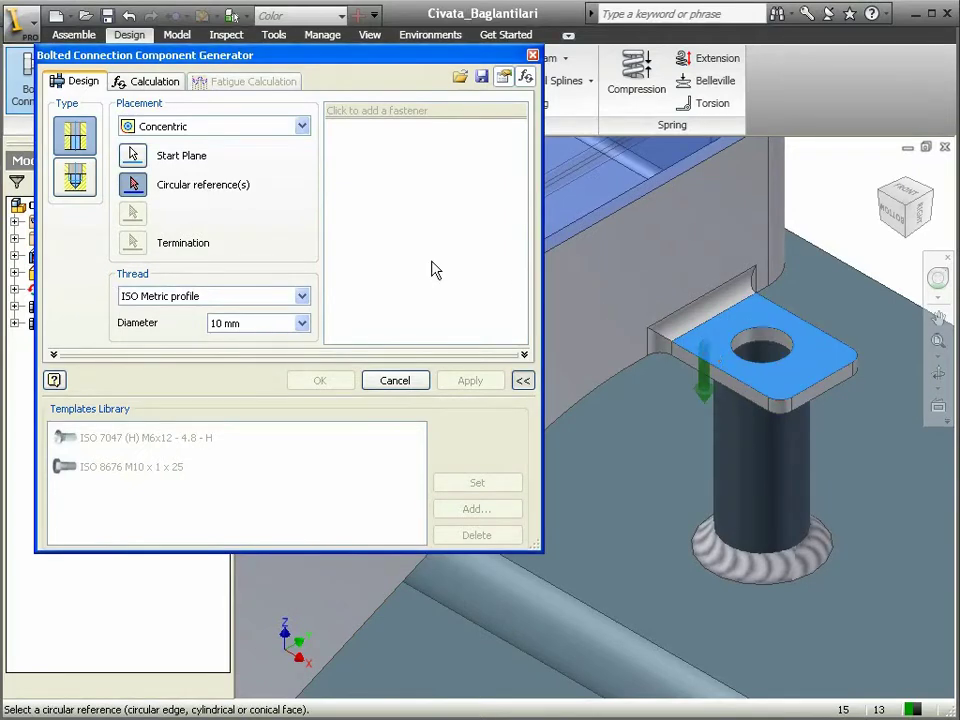
pyautogui.click(766, 342)
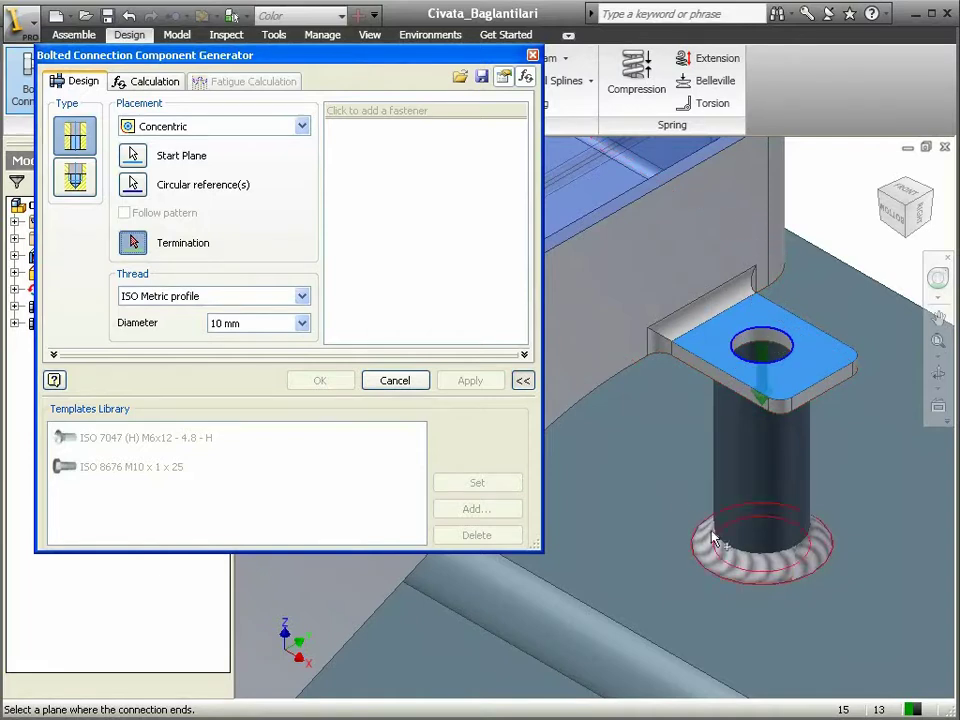
pyautogui.scroll(3, 868, 540)
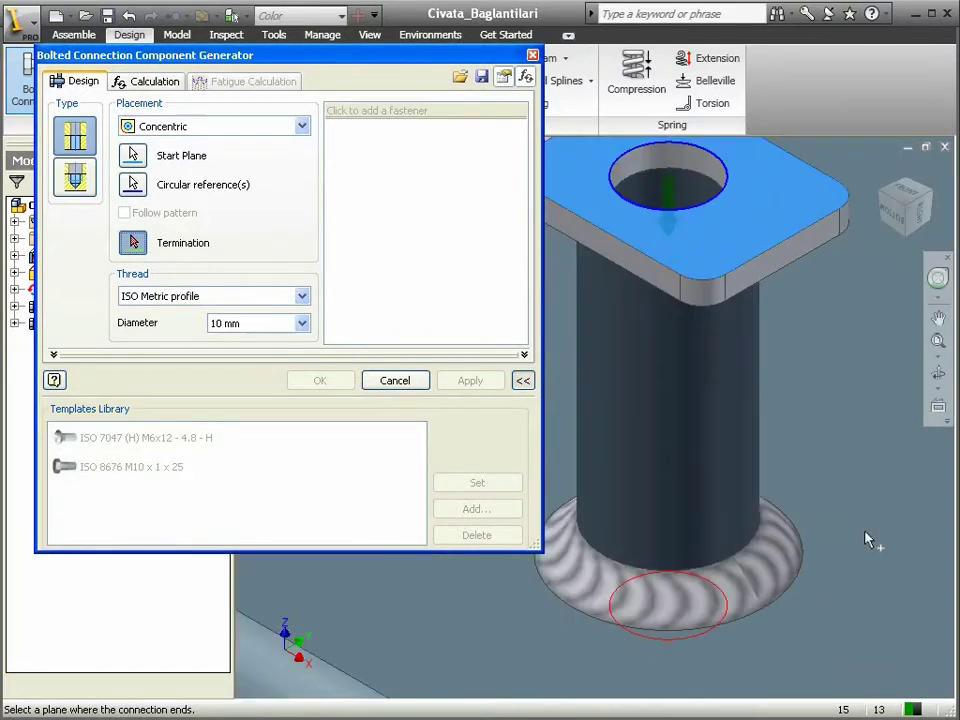
pyautogui.scroll(-6, 868, 540)
pyautogui.moveTo(868, 540); pyautogui.dragTo(740, 512, button='middle')
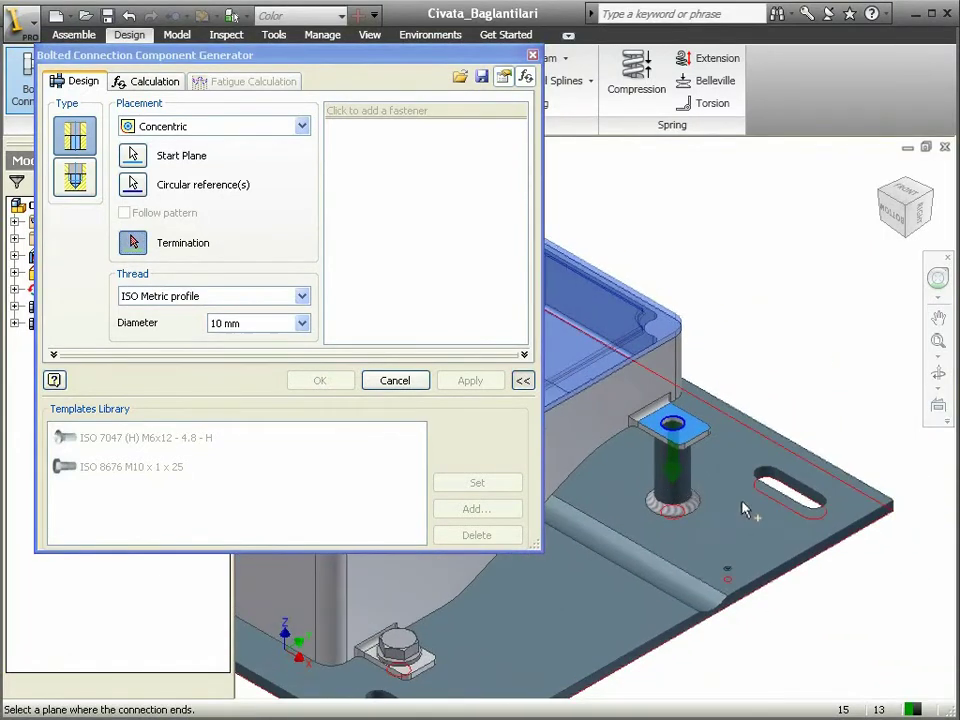
pyautogui.click(745, 510)
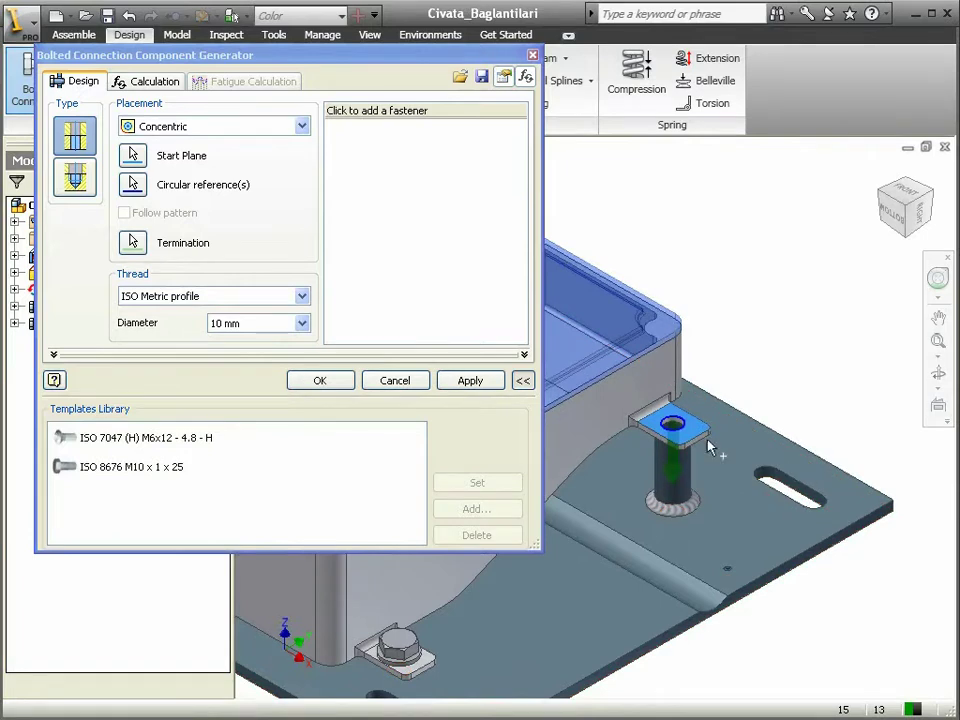
# - Add an ISO 8676 M10 hexagon bolt with an ISO 7089 plain washer under its head at the standoff
pyautogui.click(362, 112)
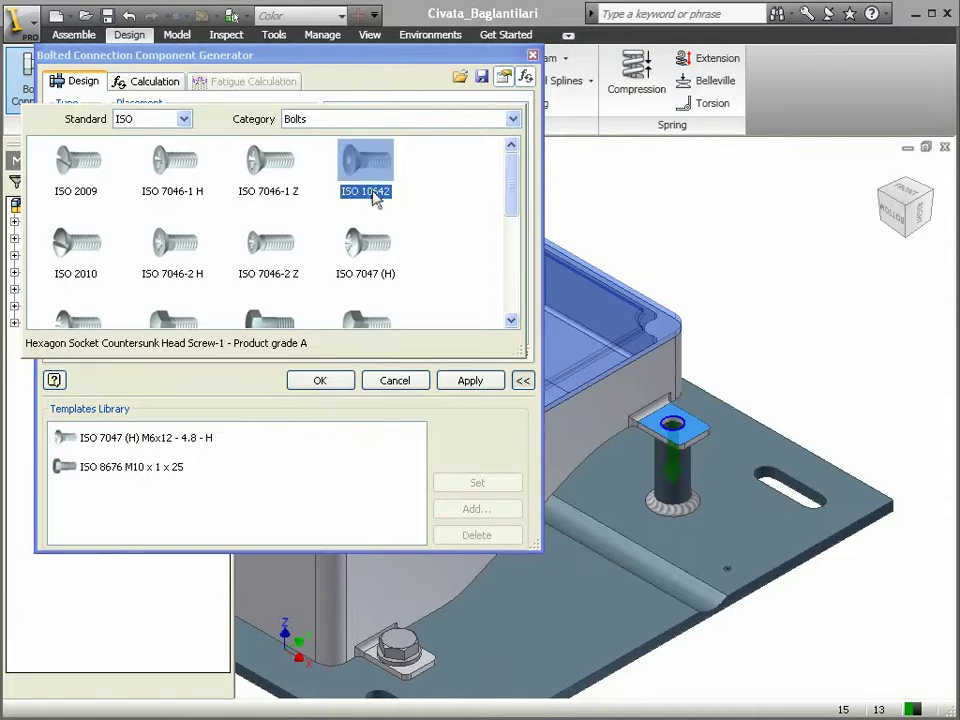
pyautogui.click(511, 270)
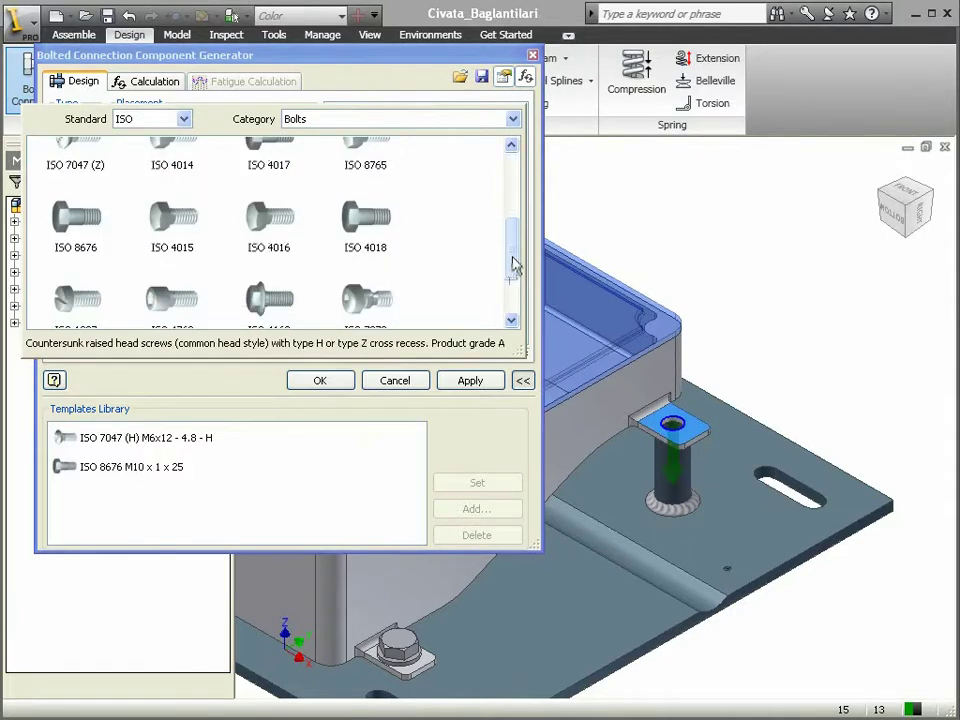
pyautogui.click(99, 225)
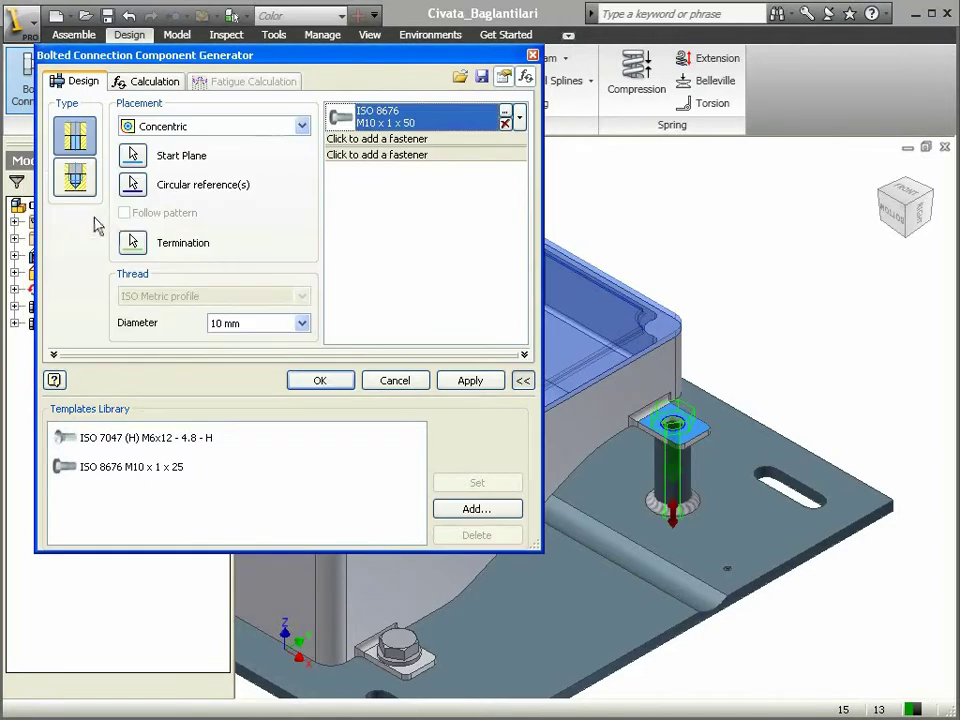
pyautogui.click(378, 139)
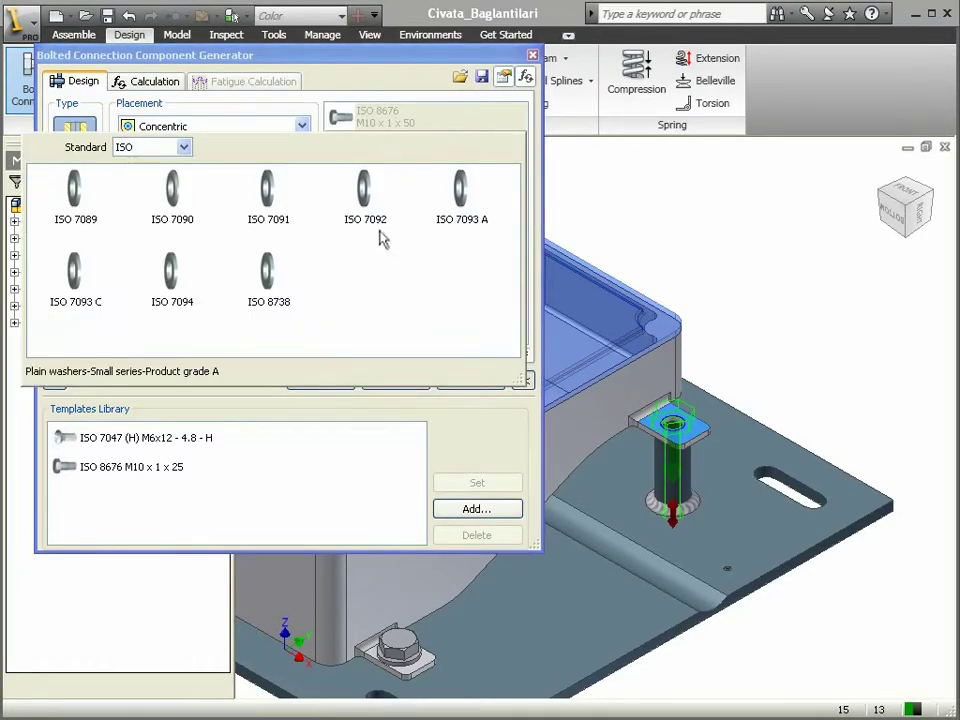
pyautogui.click(92, 200)
# - Add an ANSI-standard ASME B18.21.2M split lock washer at the termination end of the standoff connection
pyautogui.click(393, 188)
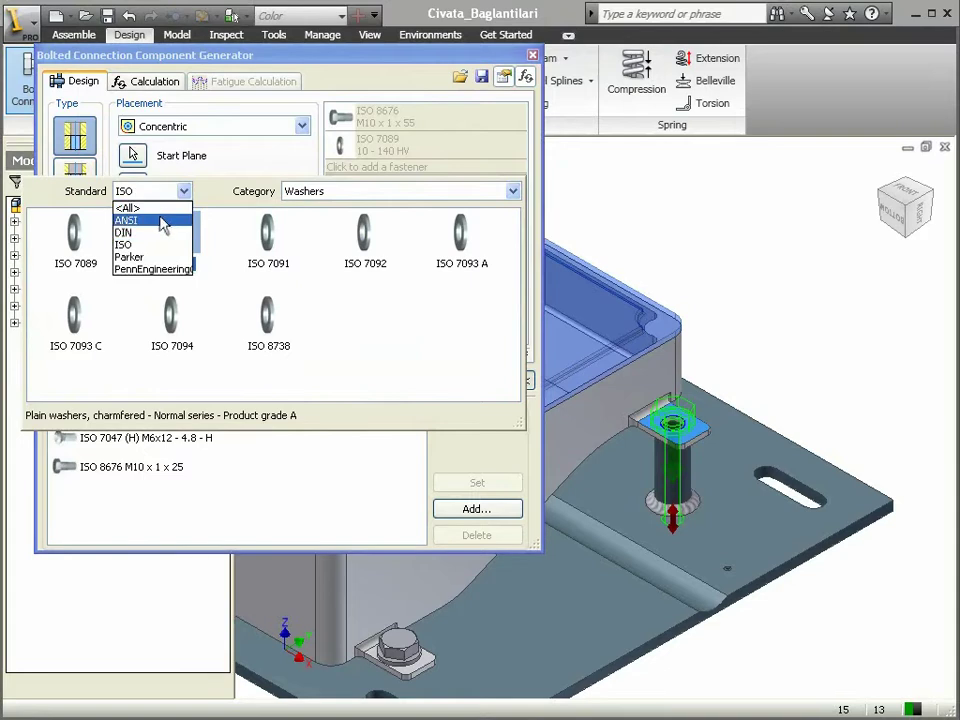
pyautogui.click(127, 220)
pyautogui.scroll(-3, 320, 272)
pyautogui.scroll(-1, 320, 272)
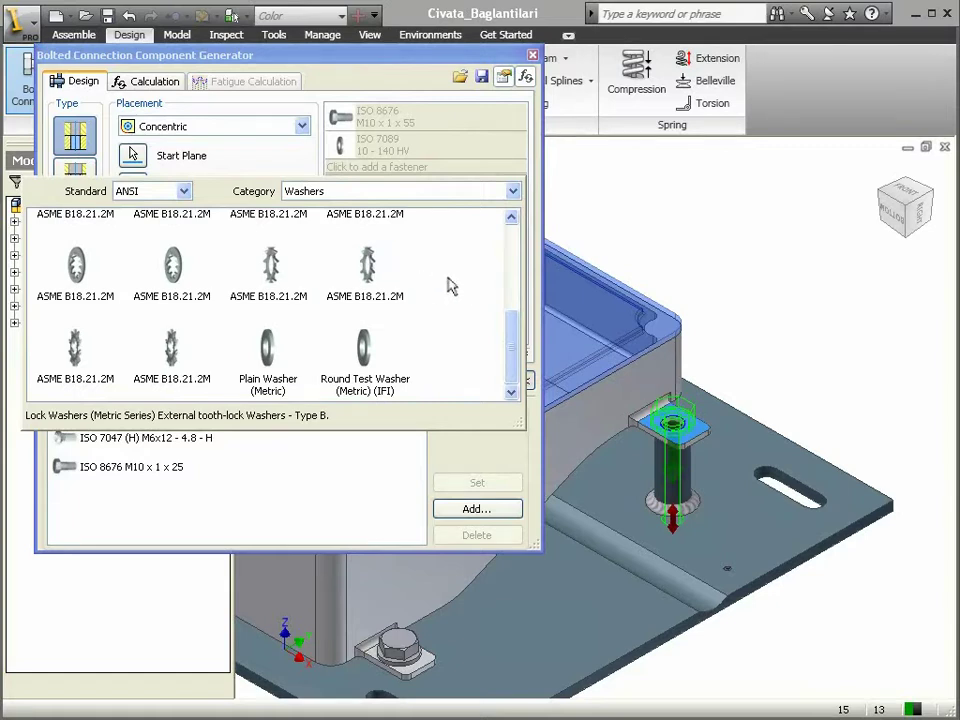
pyautogui.click(512, 290)
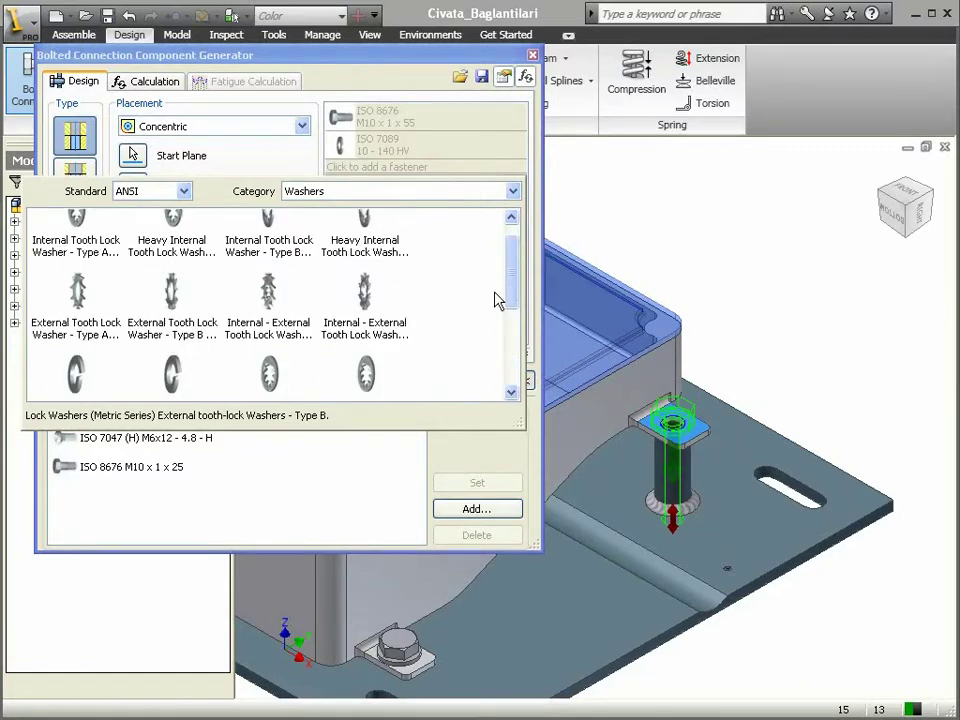
pyautogui.click(185, 380)
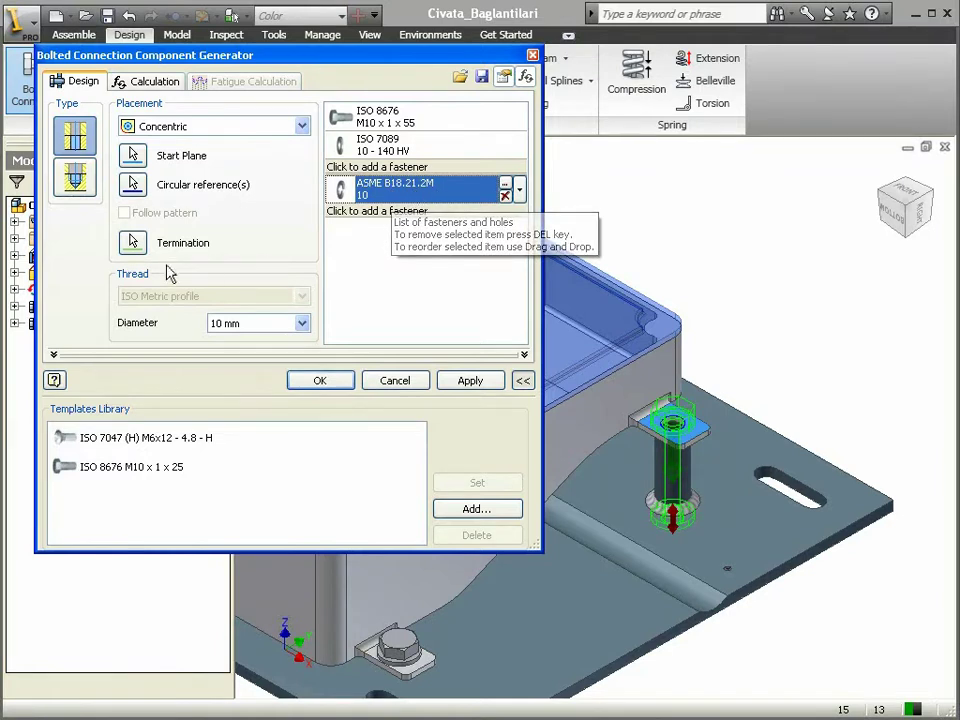
# - Add an ISO 8674 M10 x 1 hexagon nut after the lock washer to close the fastener stack
pyautogui.click(362, 211)
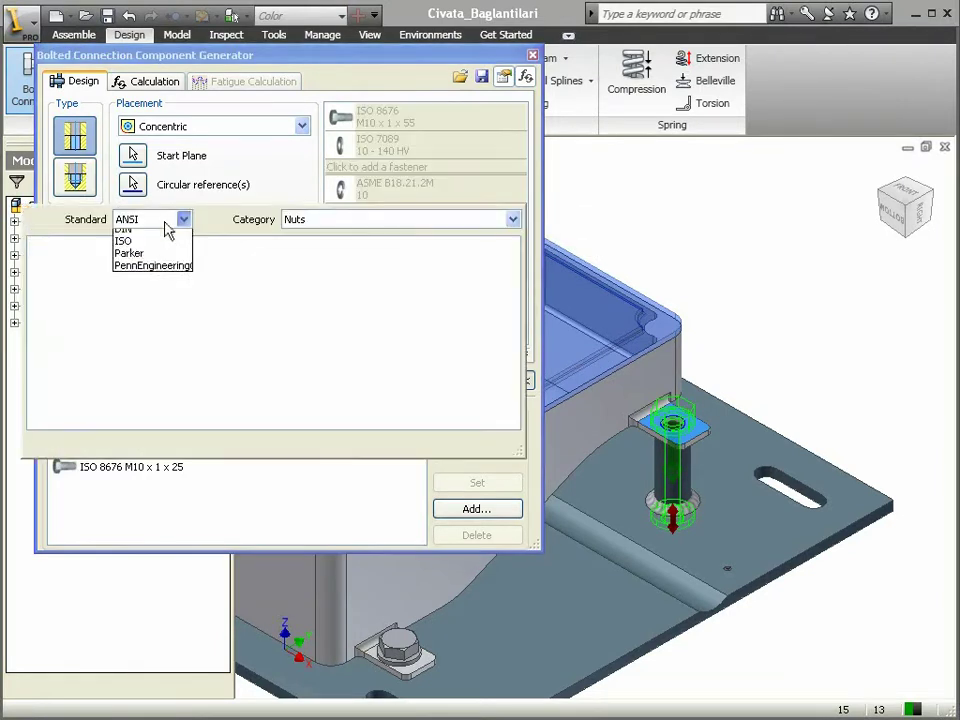
pyautogui.click(127, 272)
pyautogui.click(167, 261)
pyautogui.click(290, 290)
pyautogui.click(79, 278)
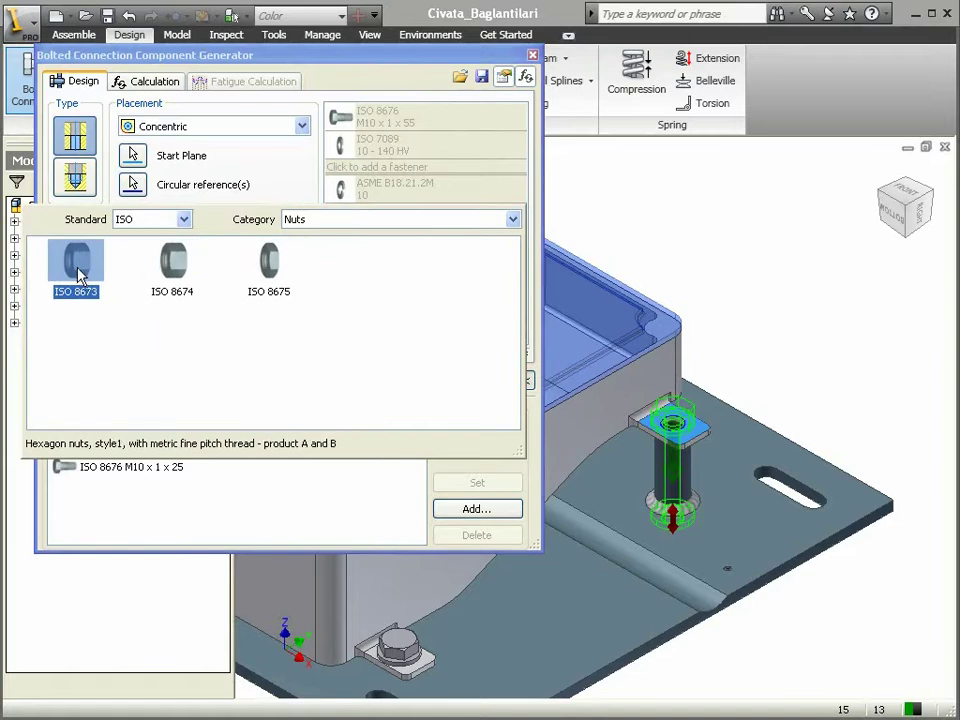
pyautogui.doubleClick(165, 268)
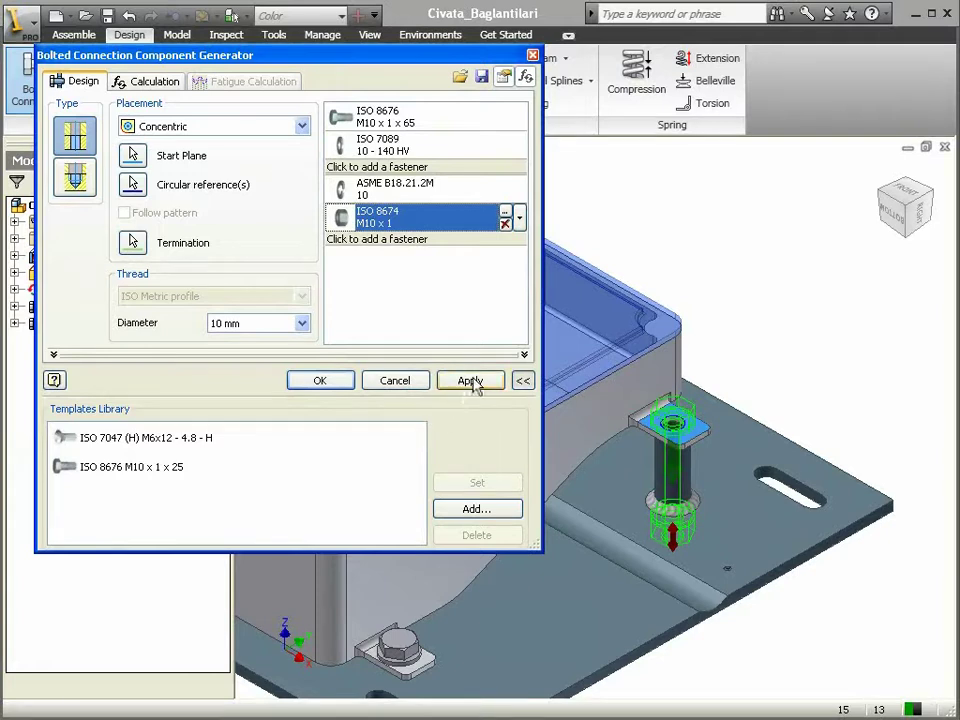
# - Generate the standoff's bolted connection with the proposed file name and finish the command
pyautogui.click(320, 382)
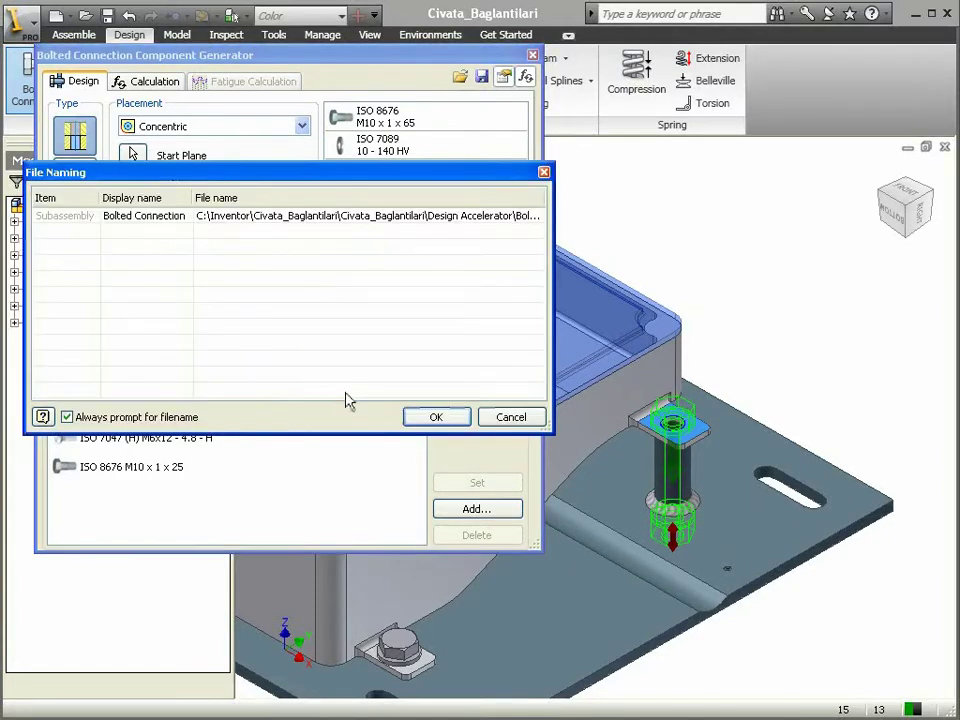
pyautogui.click(437, 418)
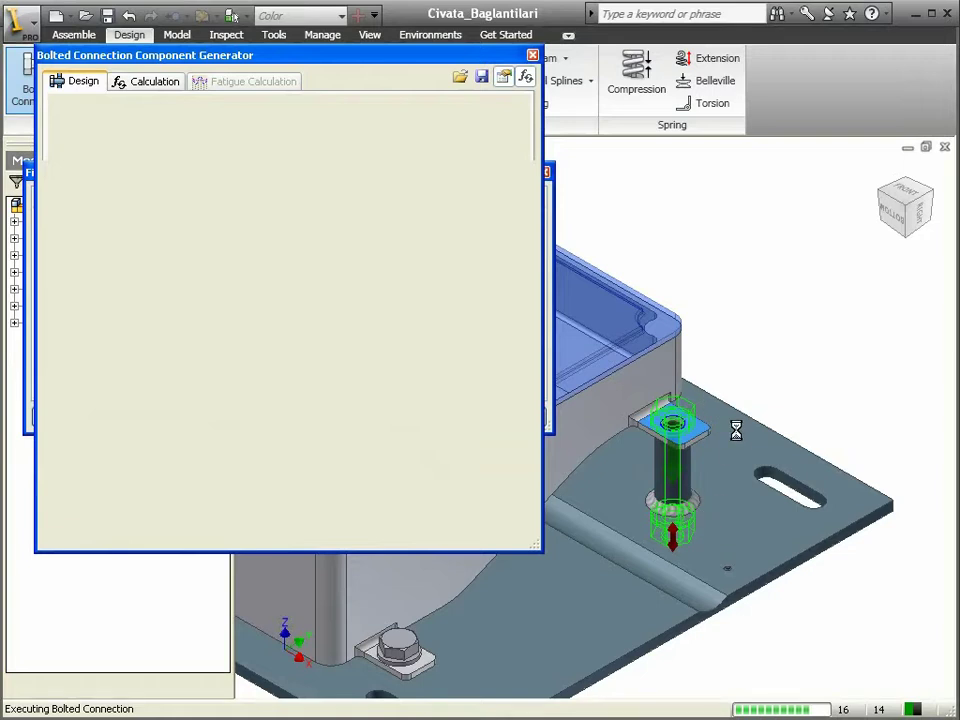
pyautogui.press('Escape')
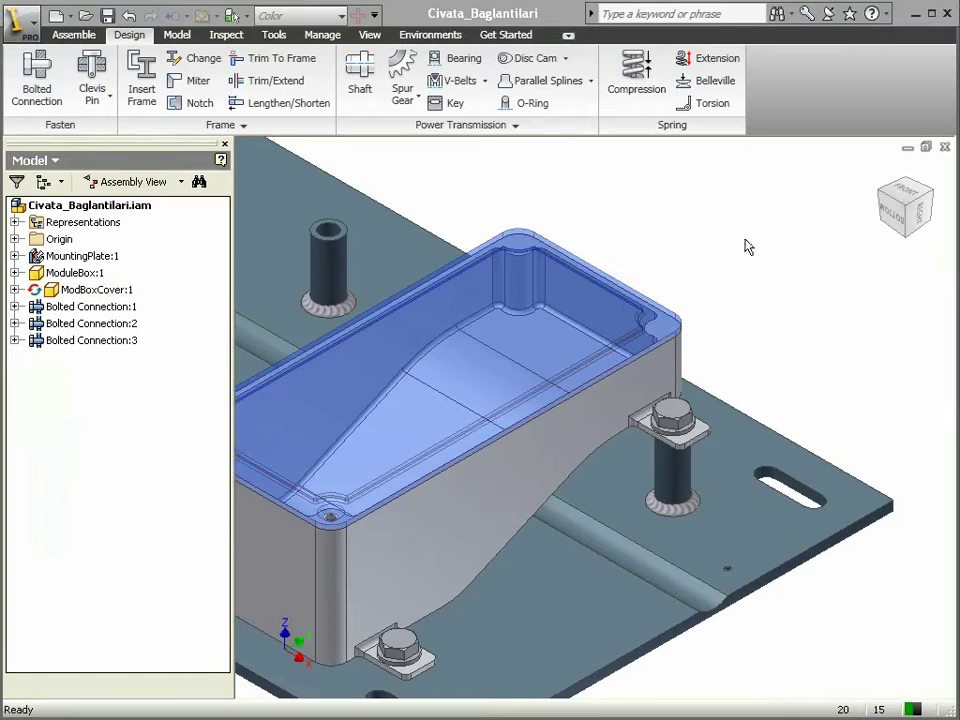
# - Disable the mounting plate so it turns transparent and examine the bolt, washers and nut running through the standoff
pyautogui.moveTo(632, 392); pyautogui.dragTo(640, 345, button='middle')
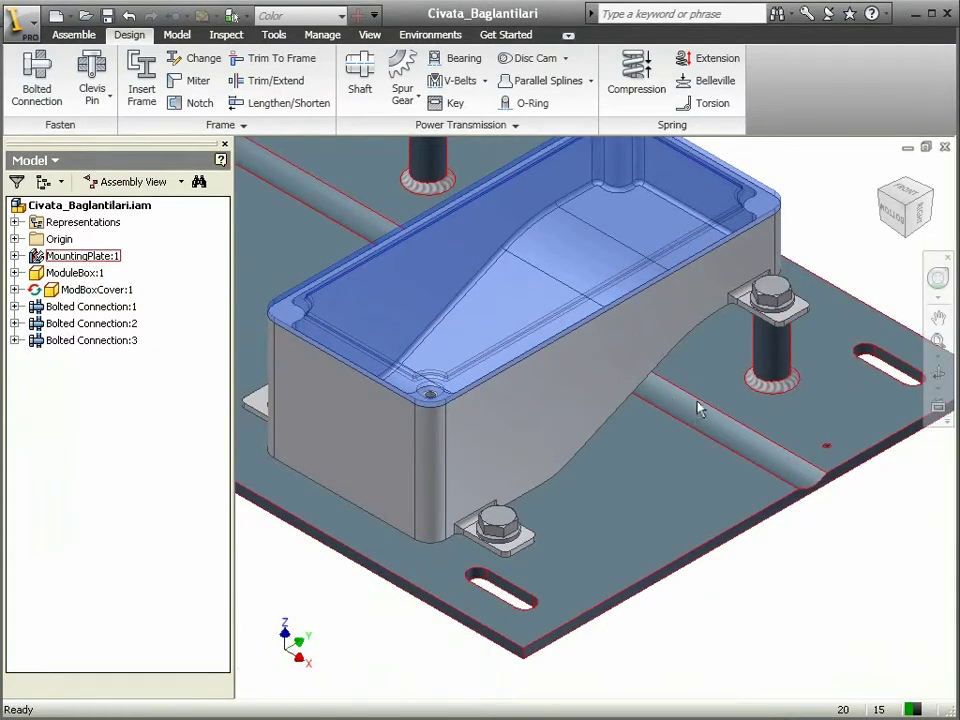
pyautogui.moveTo(560, 369); pyautogui.dragTo(563, 377, button='middle')
pyautogui.press('Home')
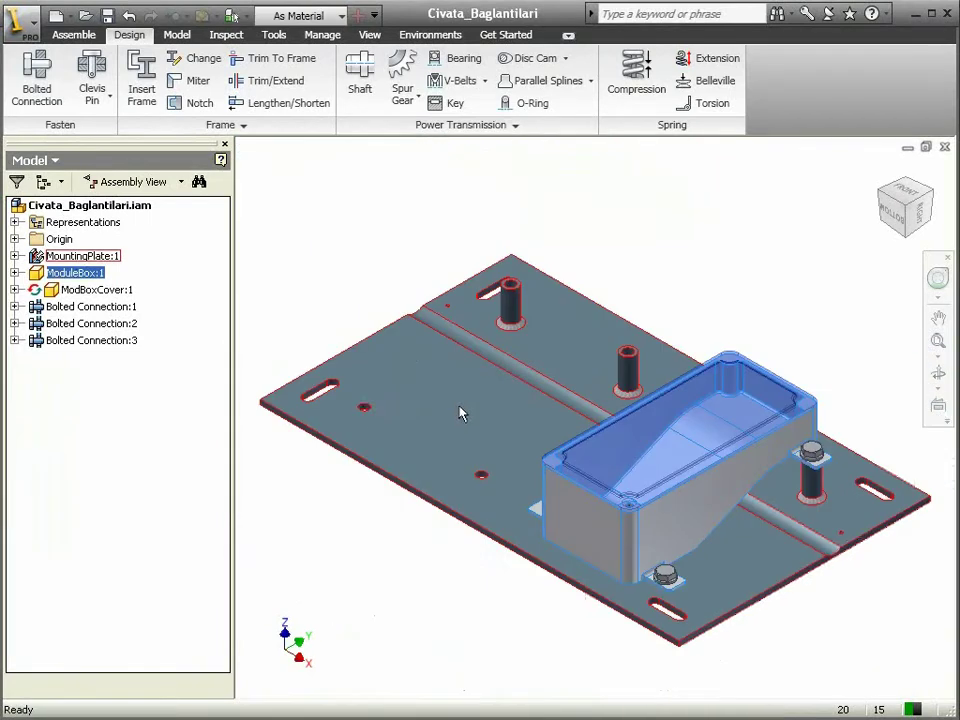
pyautogui.click(408, 337)
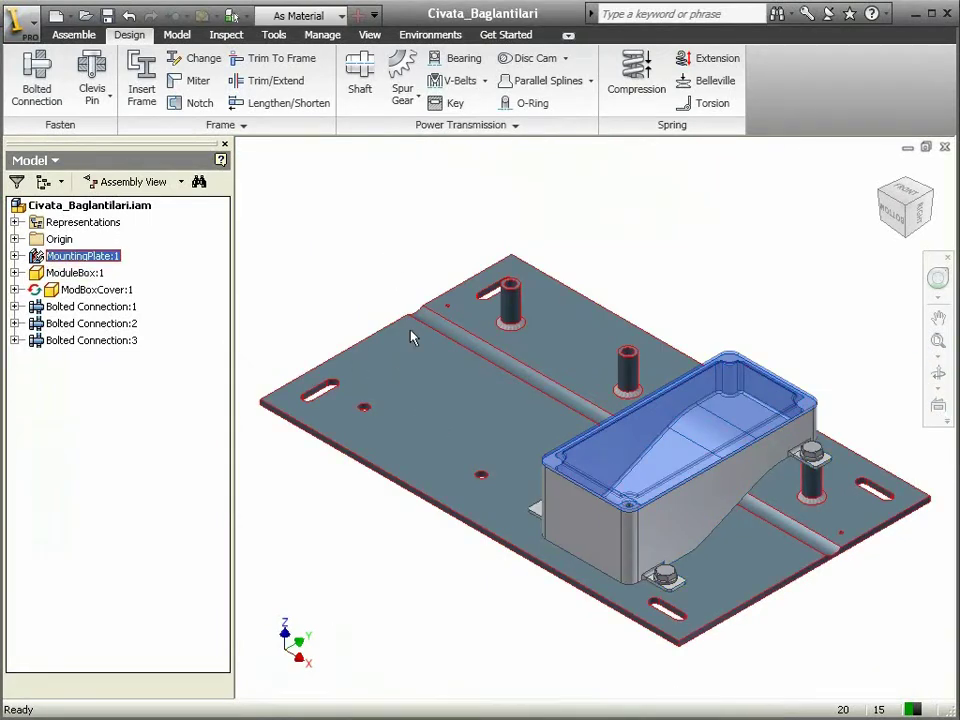
pyautogui.rightClick(423, 352)
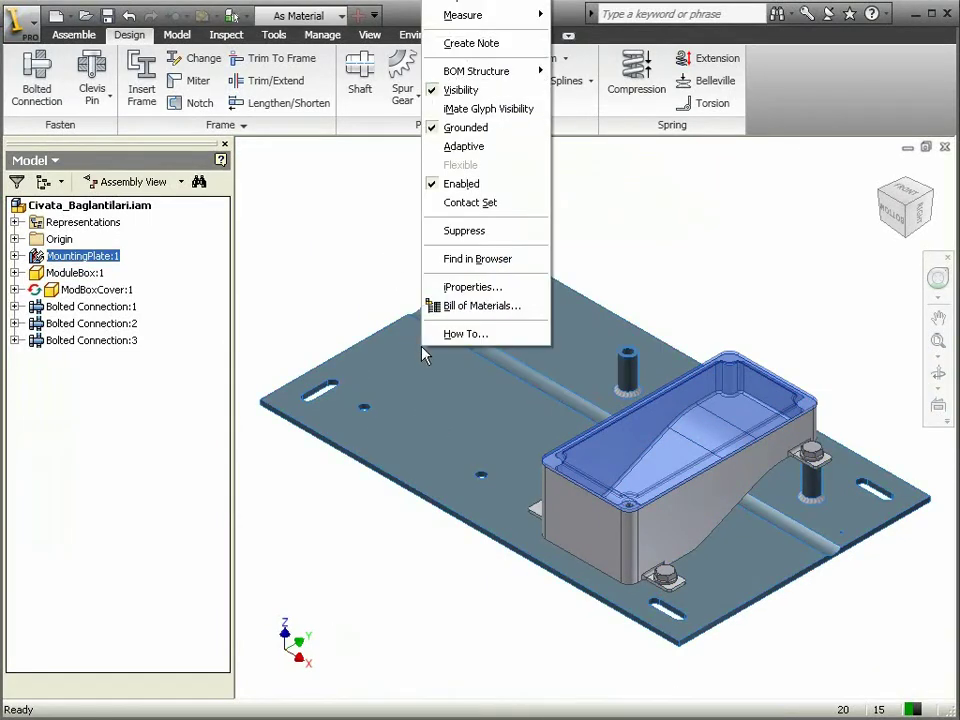
pyautogui.click(474, 186)
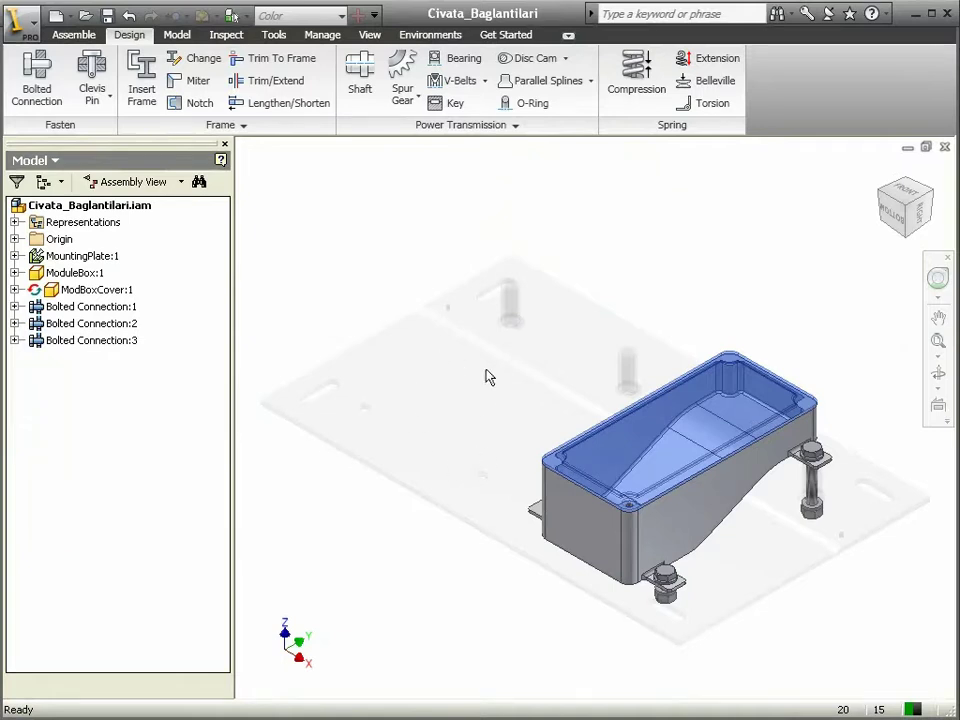
pyautogui.click(90, 258)
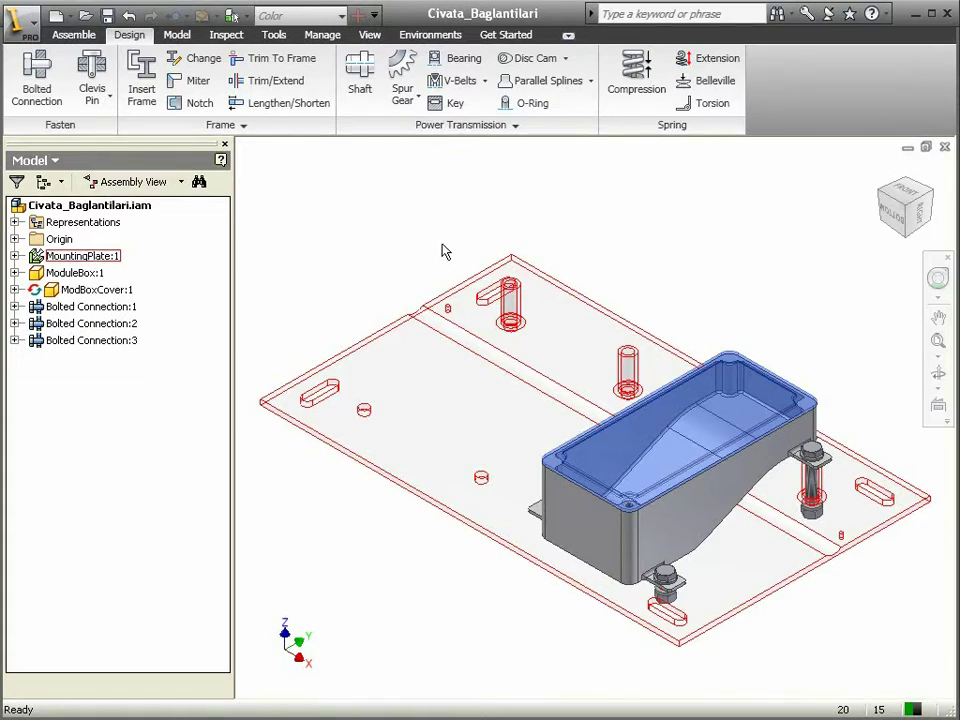
pyautogui.scroll(5, 857, 563)
pyautogui.moveTo(857, 561); pyautogui.dragTo(692, 434, button='middle')
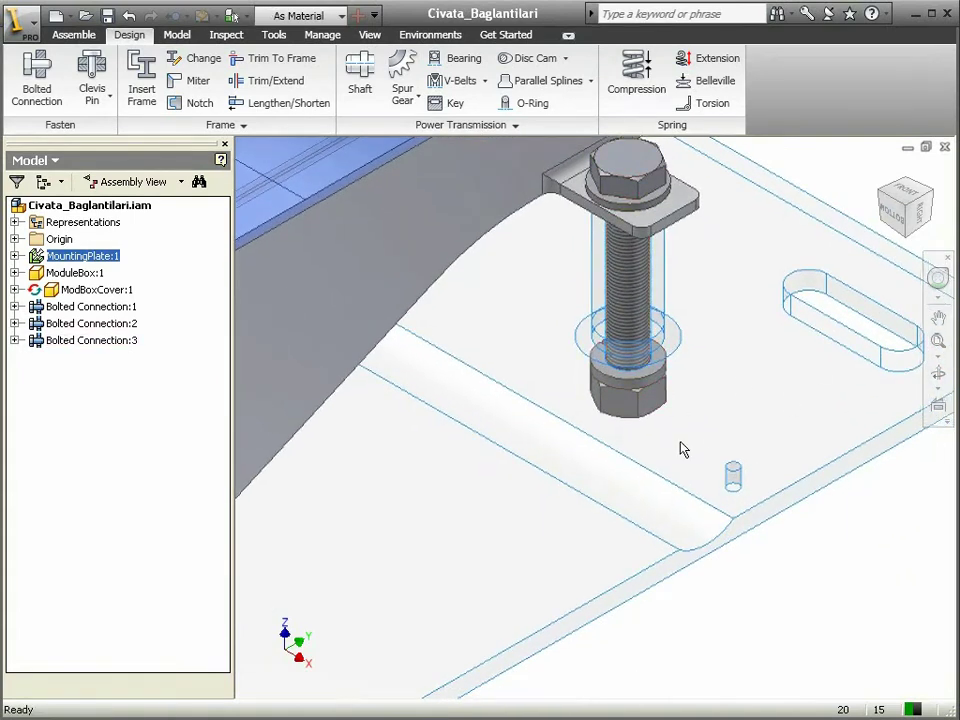
# - Open the mounting plate for in-place editing and return to the top-level assembly
pyautogui.rightClick(641, 186)
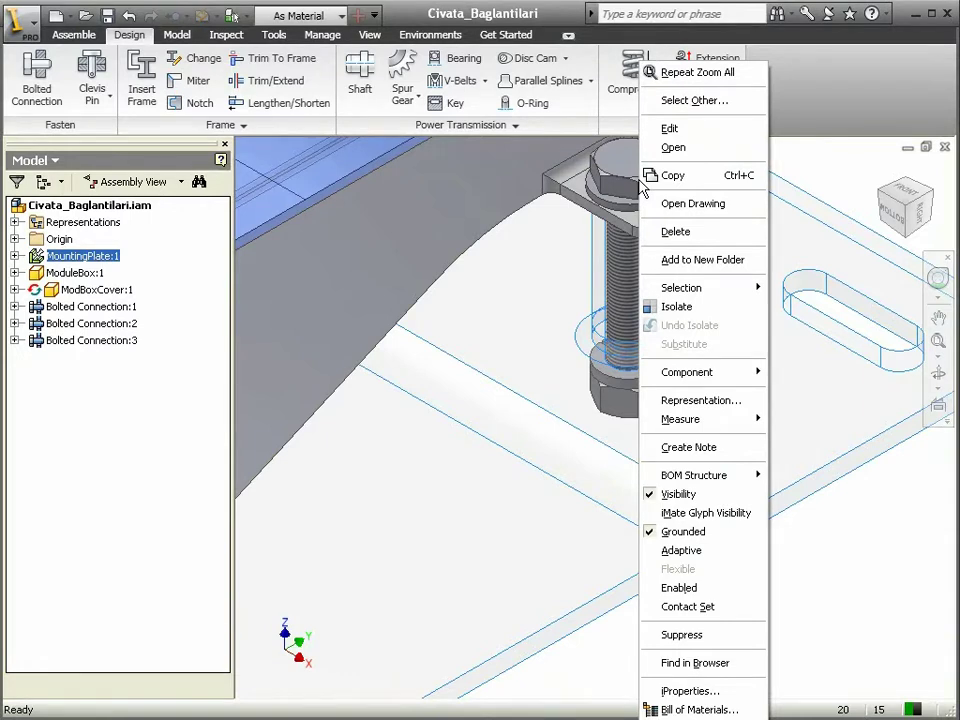
pyautogui.click(705, 132)
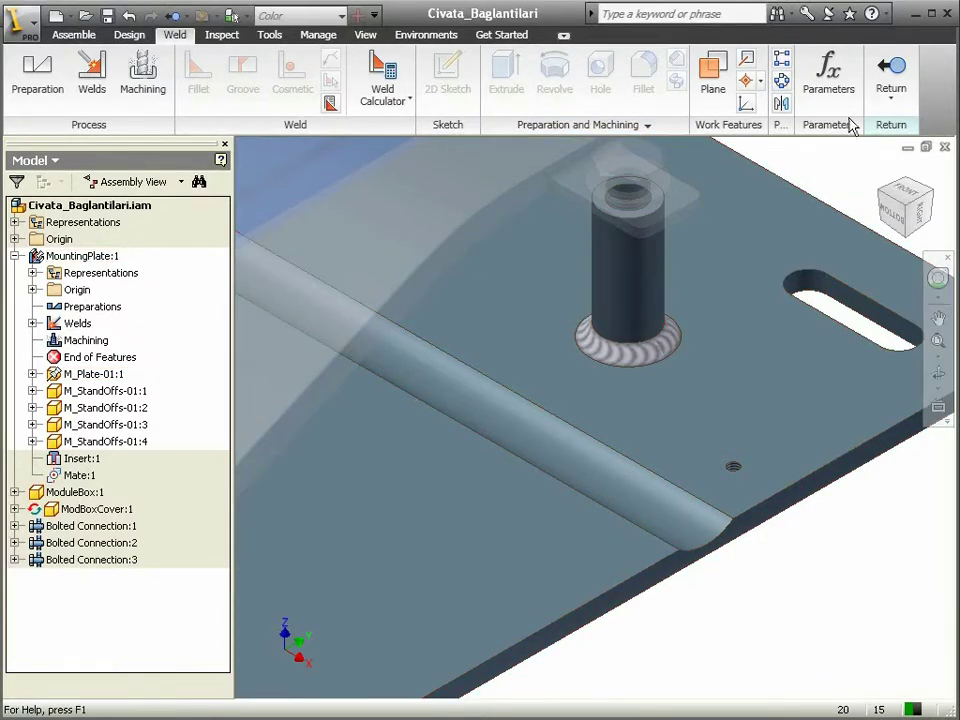
pyautogui.click(888, 85)
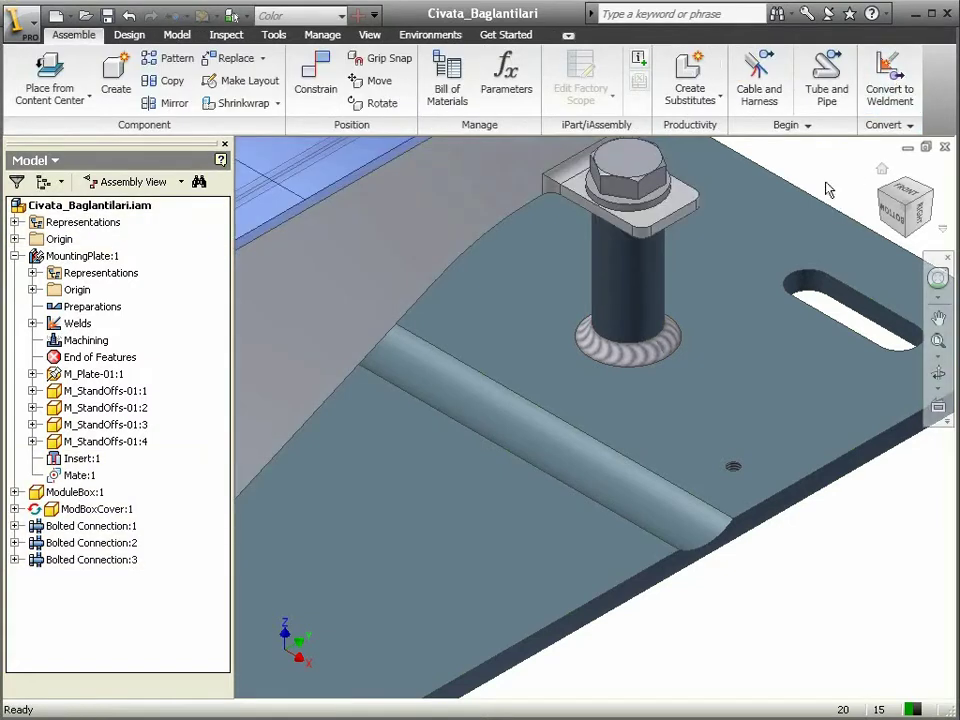
# - Disable the mounting plate again and collapse its component structure in the model tree
pyautogui.rightClick(779, 203)
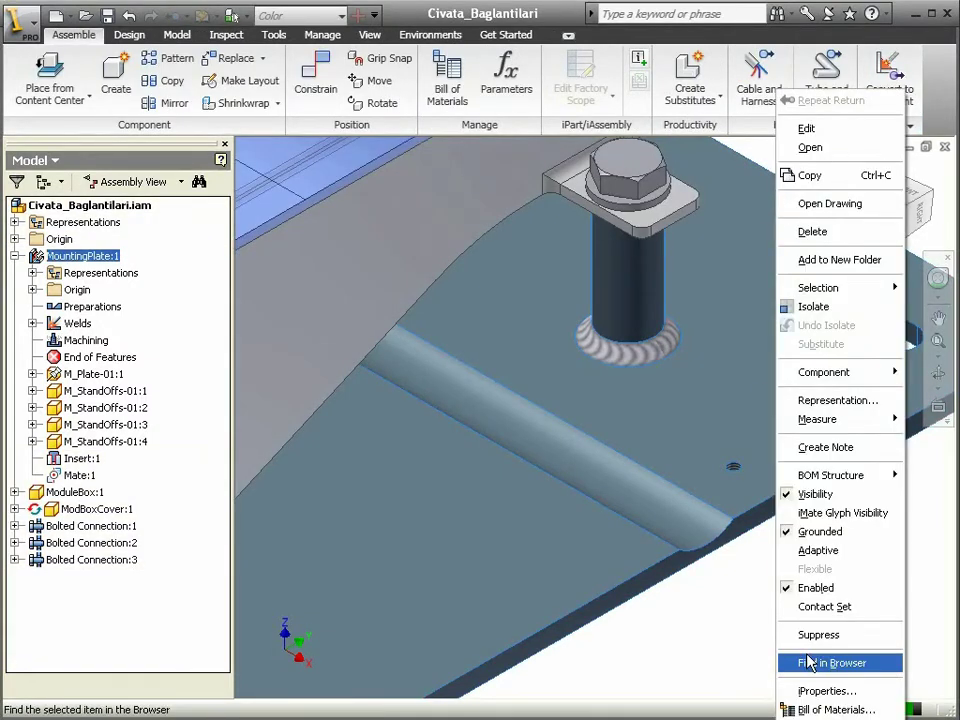
pyautogui.click(701, 628)
pyautogui.rightClick(701, 505)
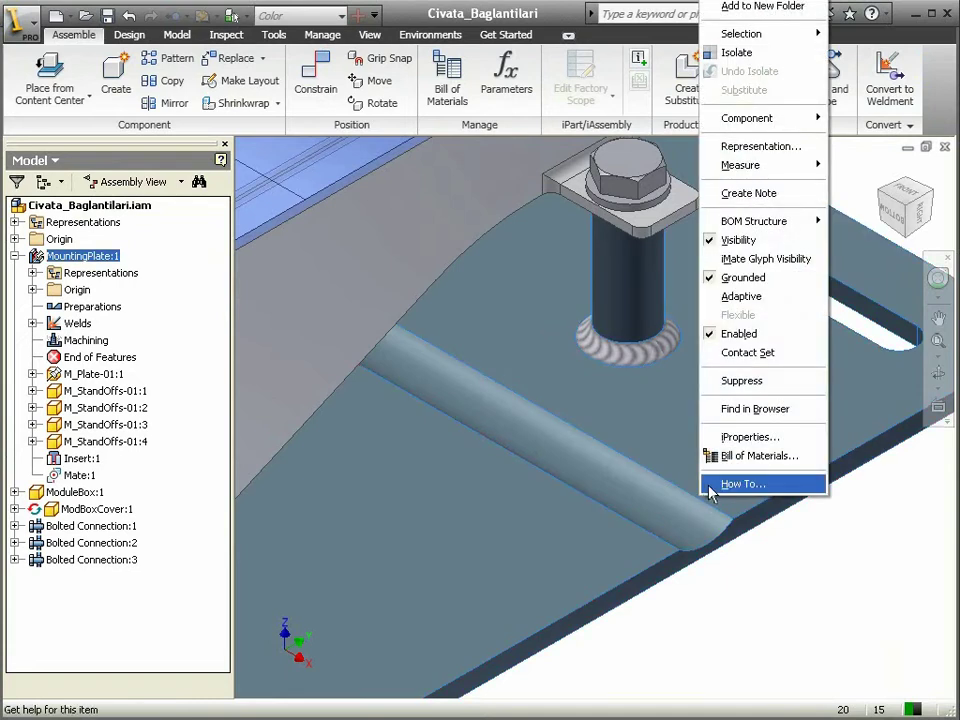
pyautogui.click(737, 338)
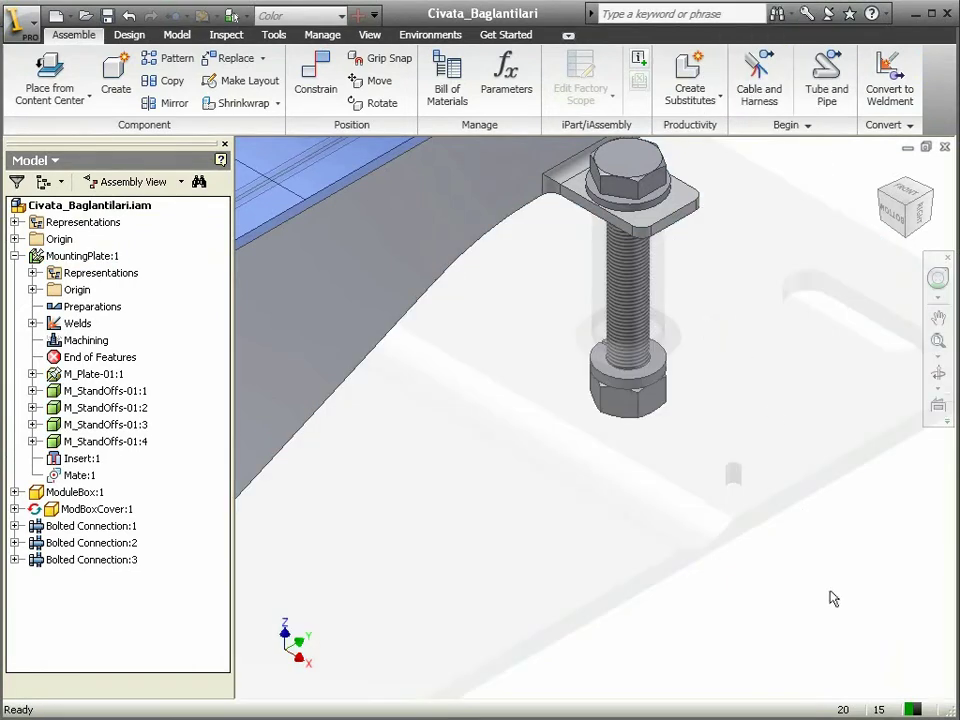
pyautogui.click(14, 256)
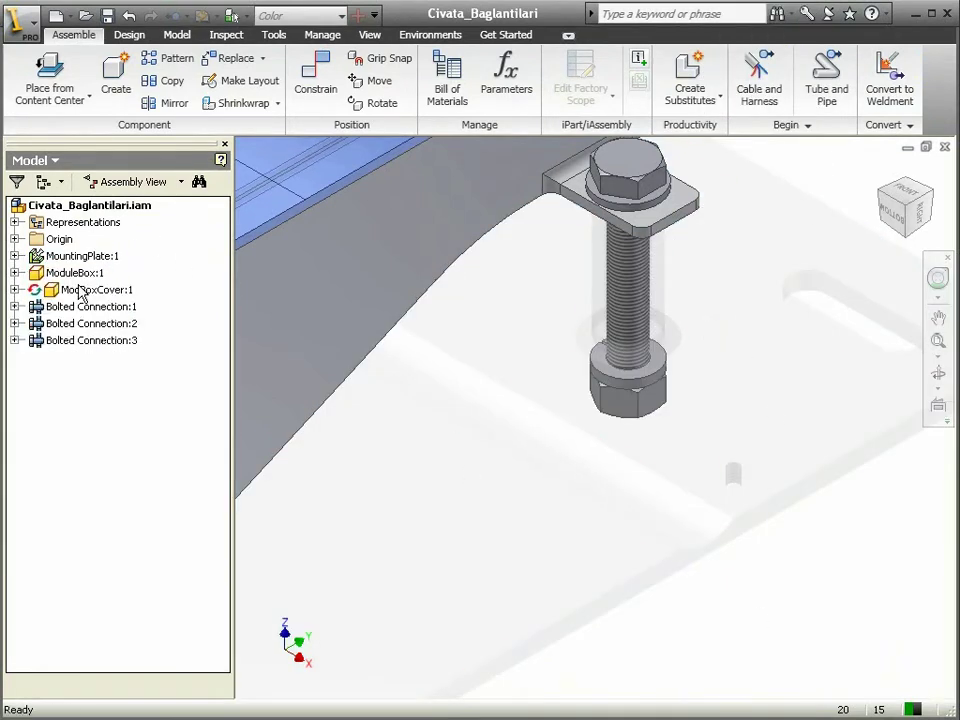
# - Reopen the bolted connection through the standoff for editing with the Design Accelerator
pyautogui.click(77, 313)
pyautogui.click(77, 346)
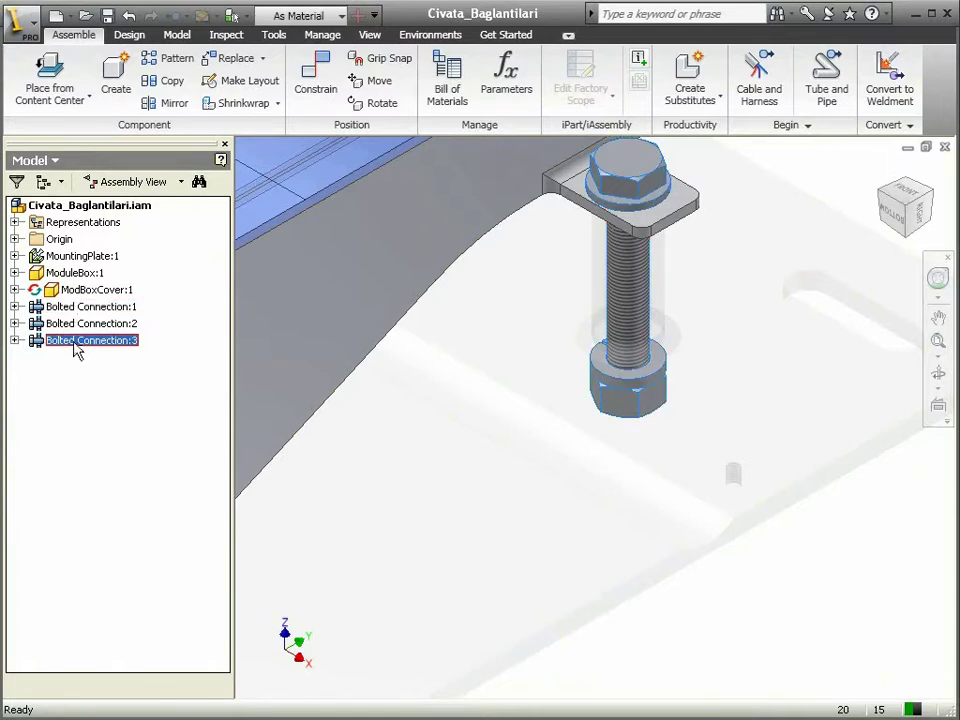
pyautogui.rightClick(77, 346)
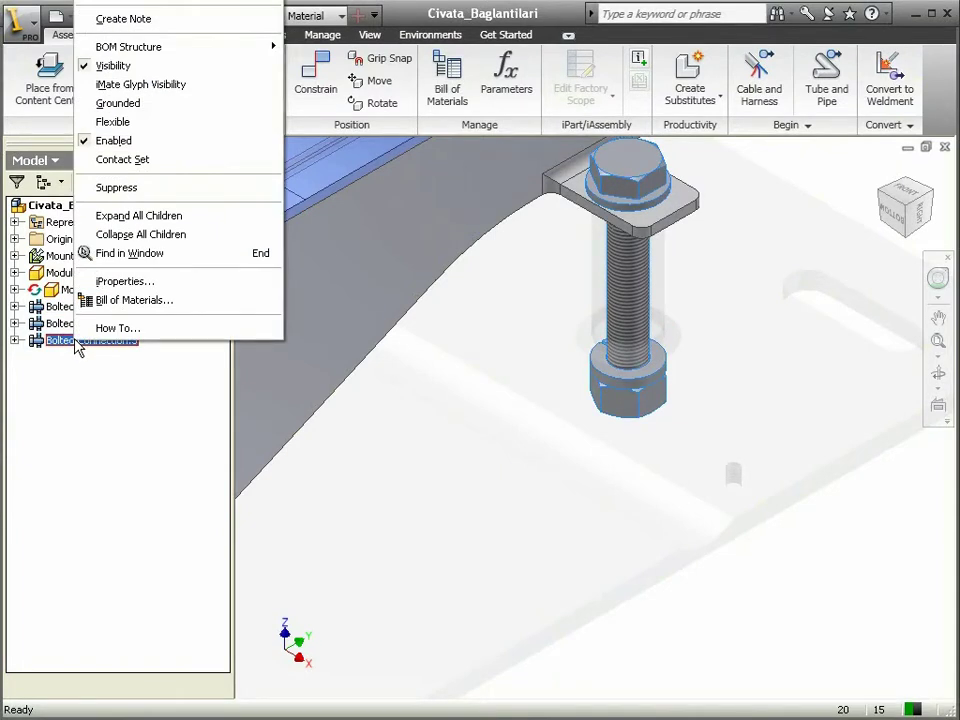
pyautogui.click(73, 416)
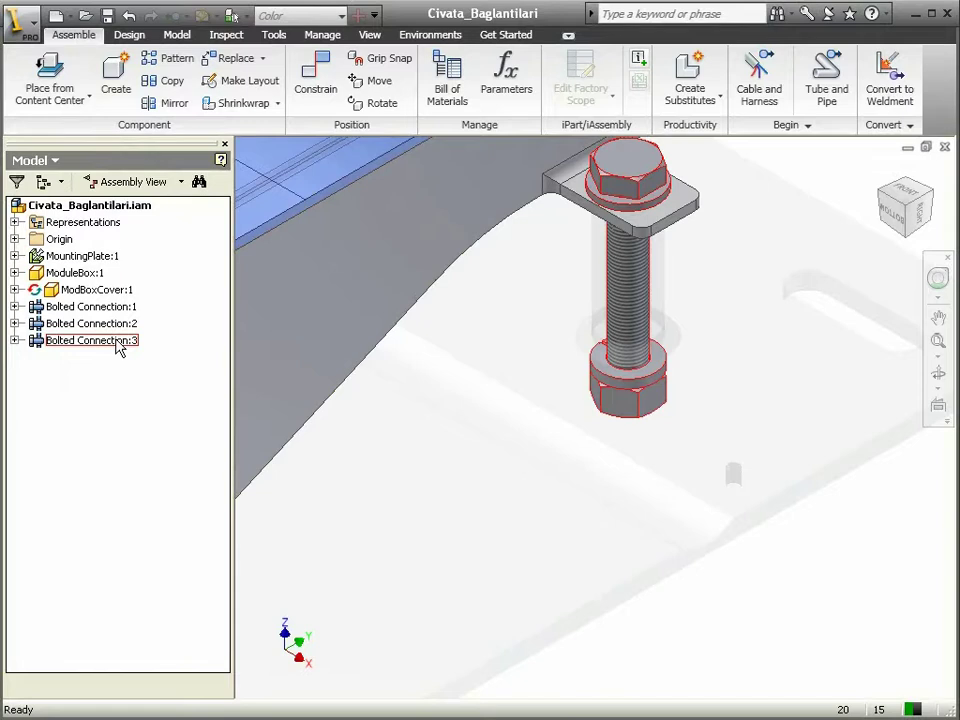
pyautogui.rightClick(636, 190)
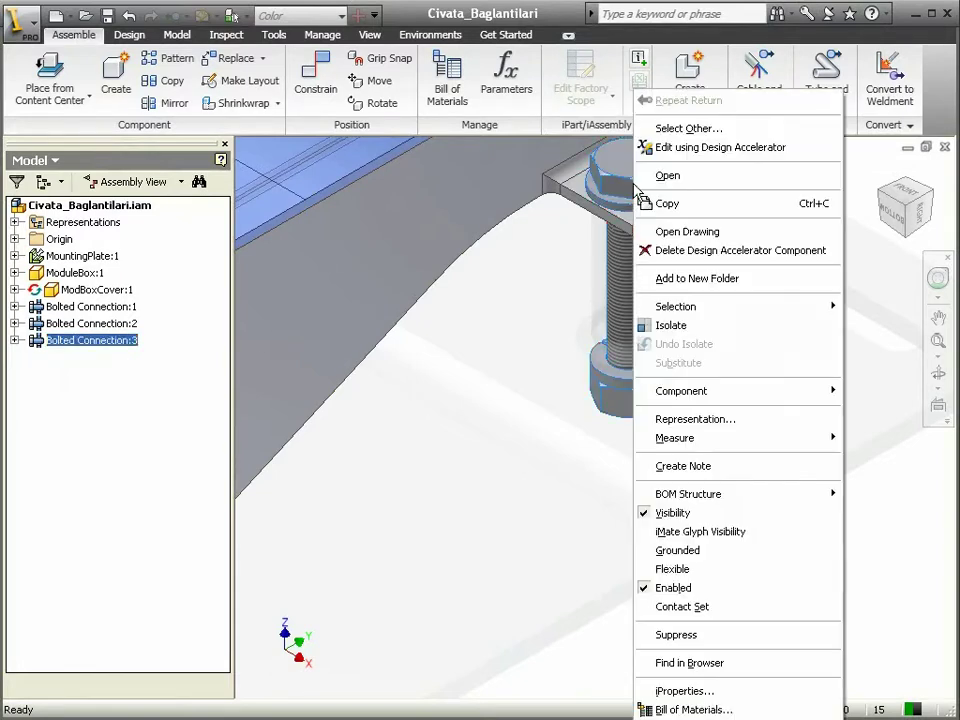
pyautogui.click(692, 150)
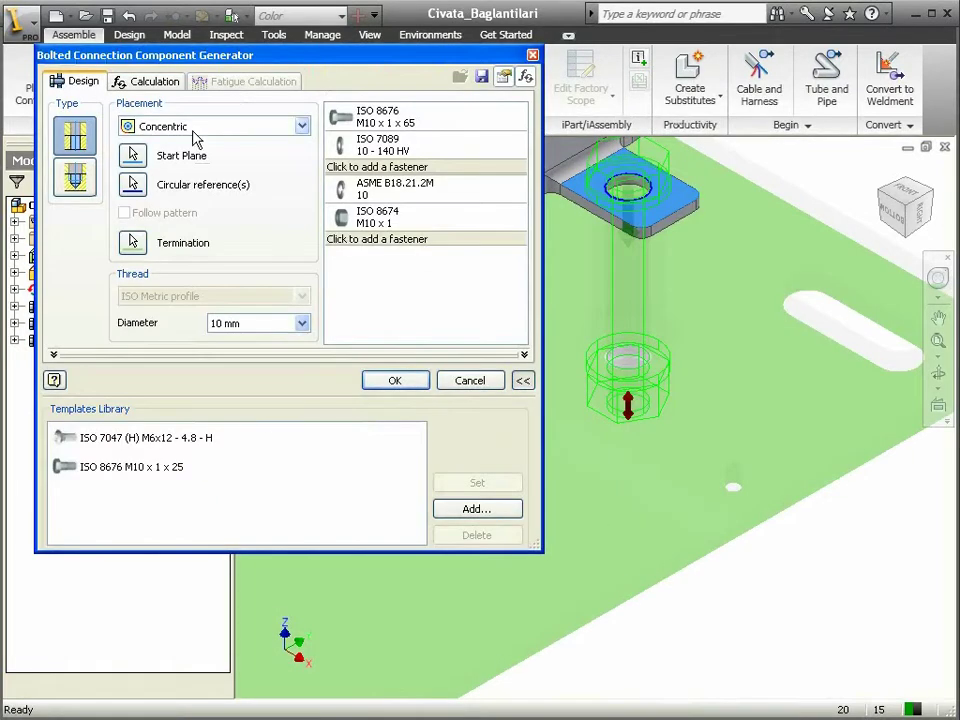